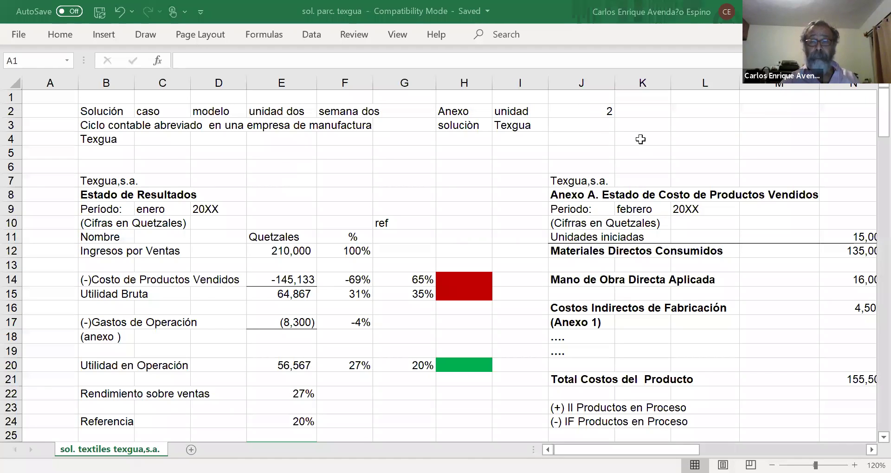
Bring the Actividad 2.1 problem statement, beside the cost statement, fully into view and examine its manufacturing cost data
key(Right)
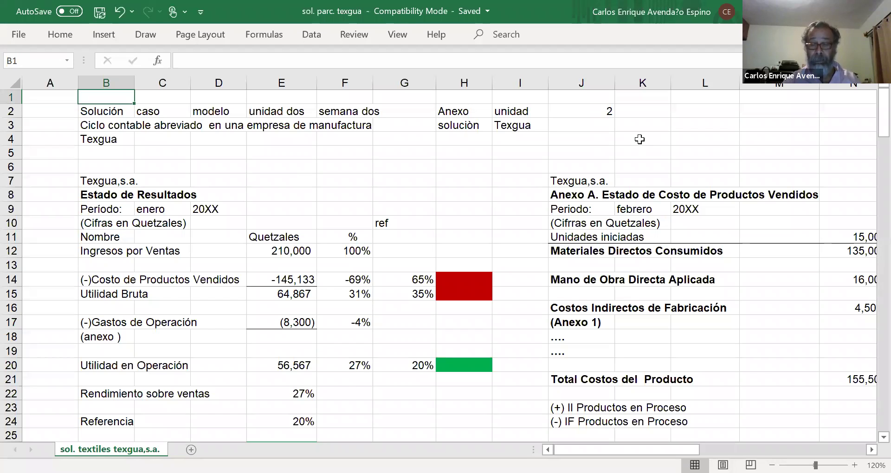
key(Right)
key(Right)
key(Right)
key(Right)
key(Right)
key(Right)
key(Right)
key(Right)
key(Right)
key(Right)
key(Right)
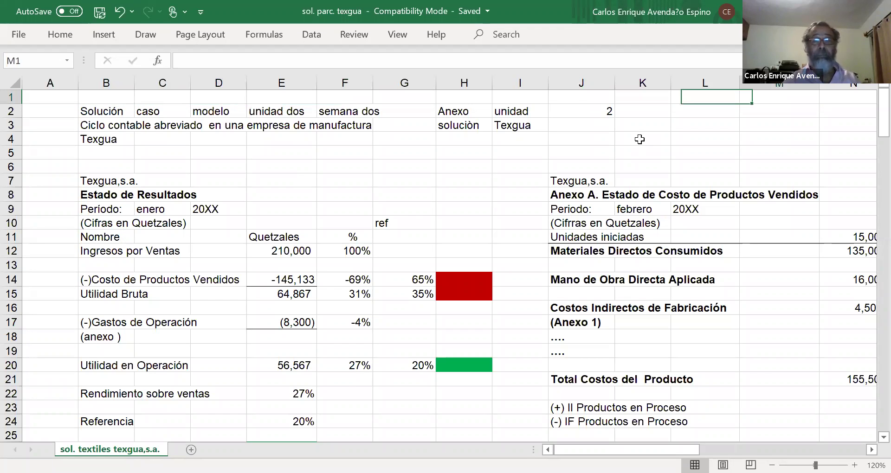
key(Right)
key(Right)
key(Right)
key(Right)
key(Right)
key(Right)
key(Right)
key(Right)
key(Right)
key(Right)
key(Right)
key(Right)
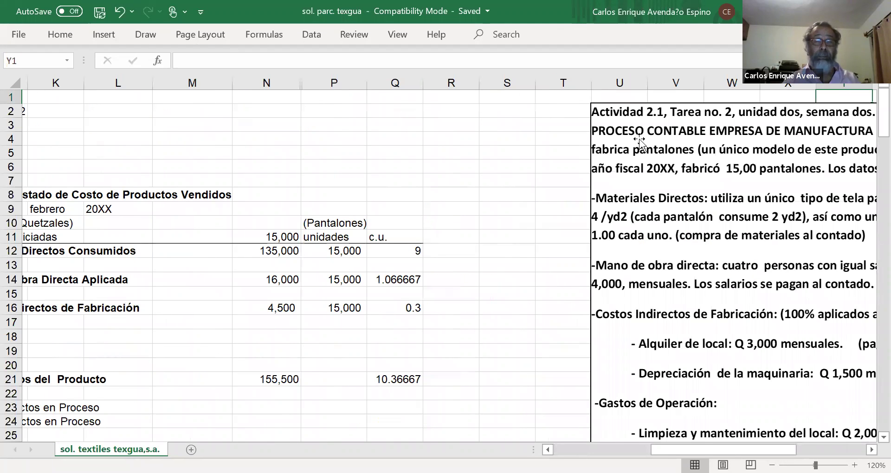
key(Right)
key(Right)
key(Right)
key(Right)
key(Right)
key(Right)
key(Right)
key(Right)
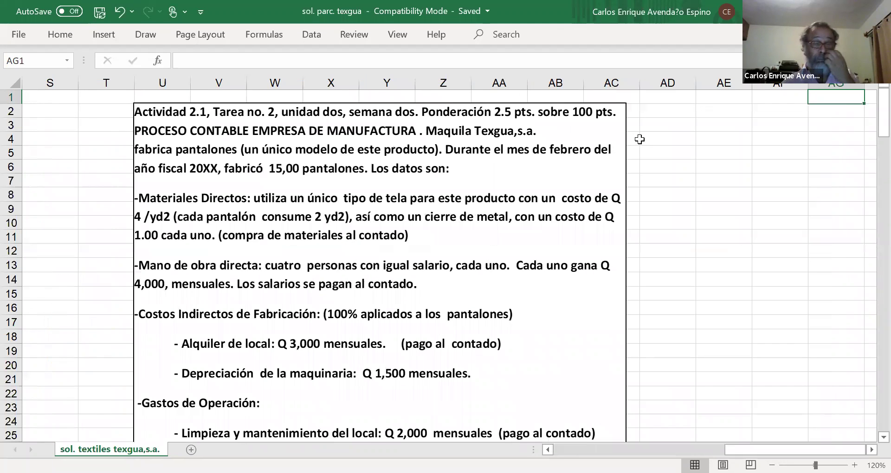
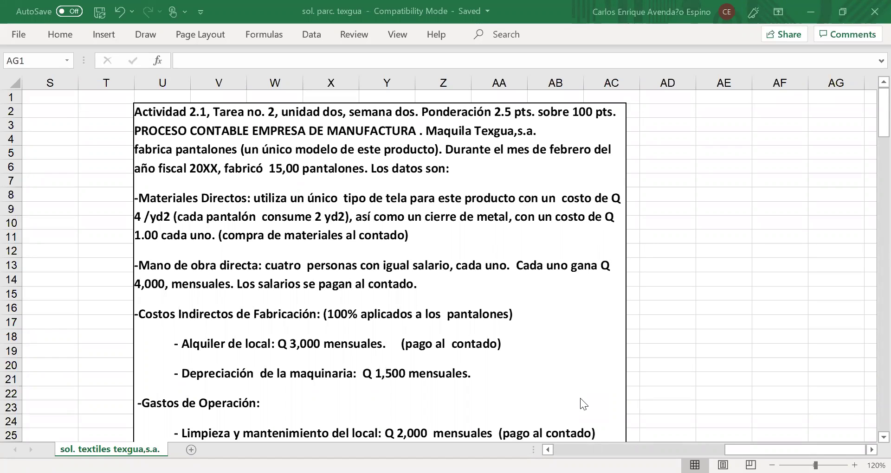
Read on through the problem statement from the operating expenses and sales data to the requested calculations under "Se pide calcular"
click(667, 410)
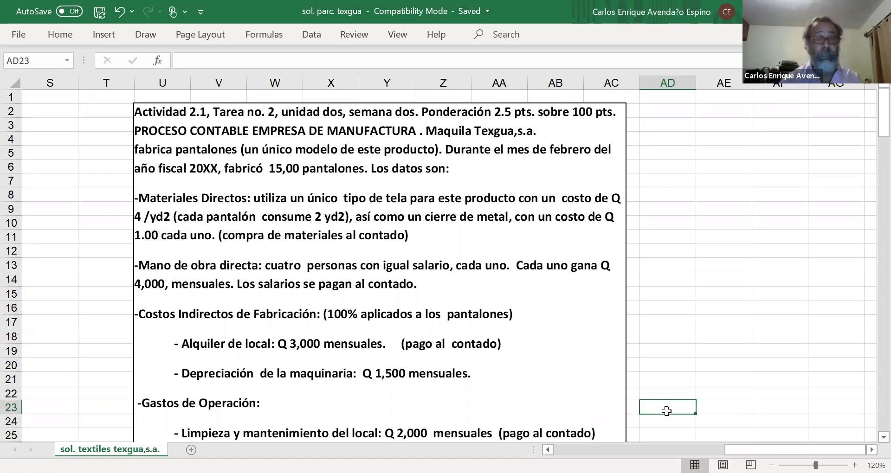
scroll(666, 412, down, 2)
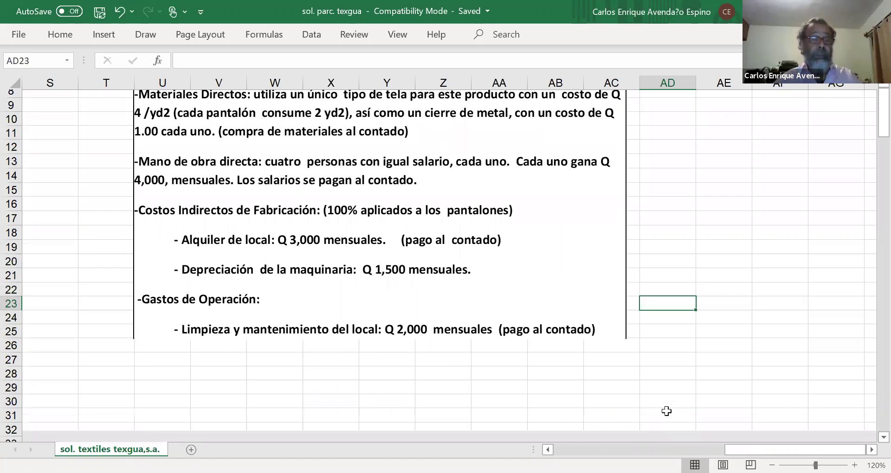
scroll(667, 411, down, 1)
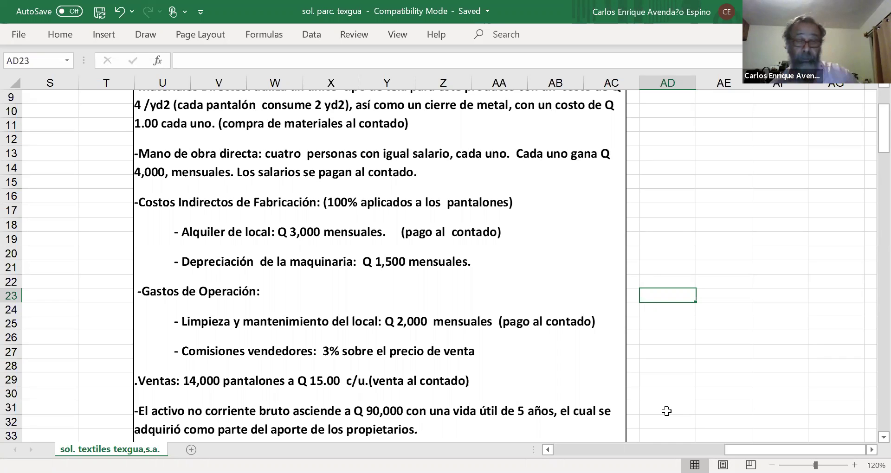
key(Left)
key(Left)
key(Left)
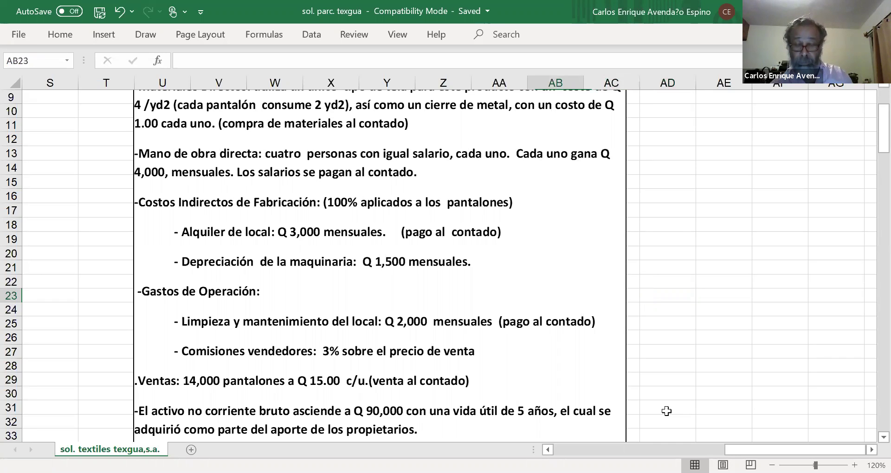
key(Down)
key(Down)
key(Down)
key(Down)
key(Down)
key(Down)
key(Down)
key(Down)
key(Down)
key(Down)
key(Down)
key(Down)
key(Down)
key(Down)
key(Down)
key(Down)
key(Down)
key(Down)
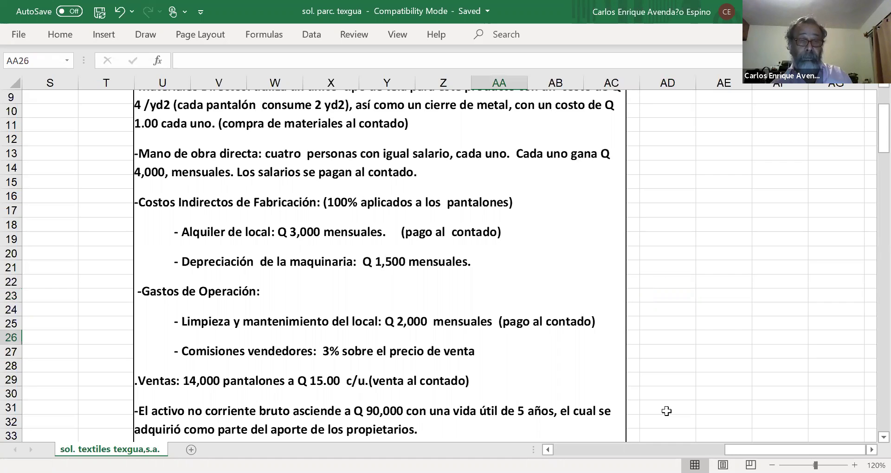
key(Down)
key(Down)
key(Down)
key(Down)
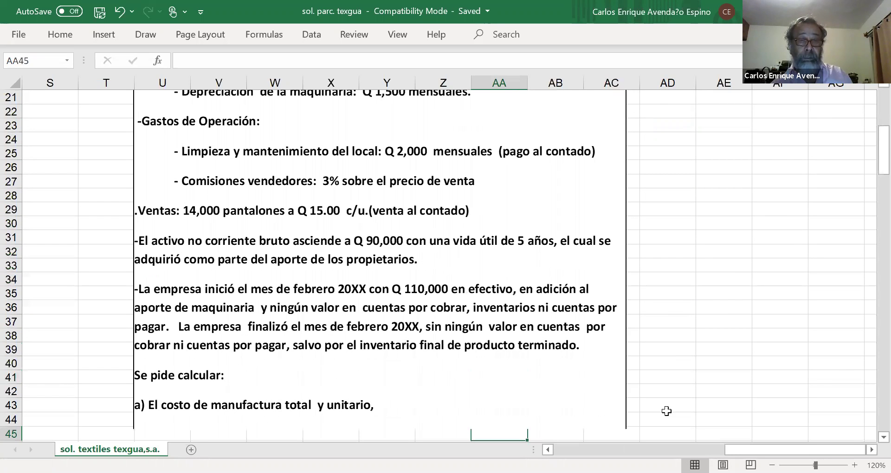
key(Down)
key(Down)
key(Down)
key(Down)
Go back up the problem statement to review the direct materials, direct labor and indirect manufacturing cost data
key(Up)
key(Up)
key(Up)
key(Up)
key(Up)
key(Up)
key(Up)
key(Up)
key(Up)
key(Up)
key(Up)
key(Up)
key(Up)
key(Up)
key(Up)
key(Up)
key(Up)
key(Up)
key(Up)
key(Up)
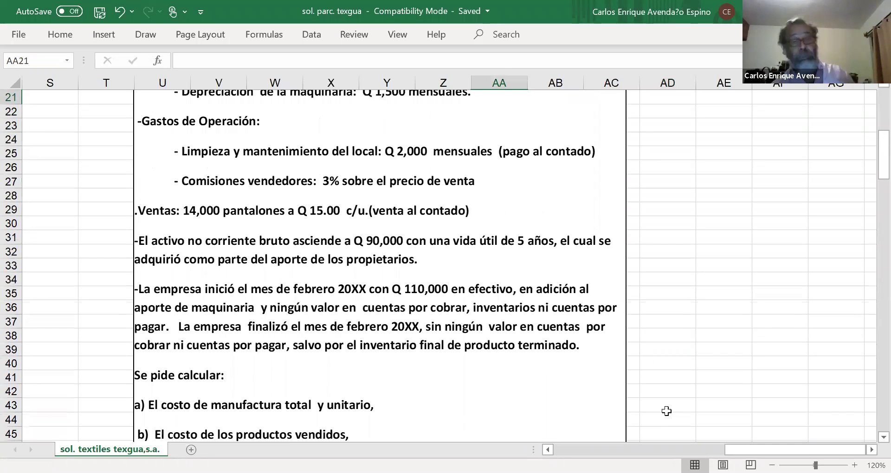
key(Up)
key(Up)
key(Up)
key(Up)
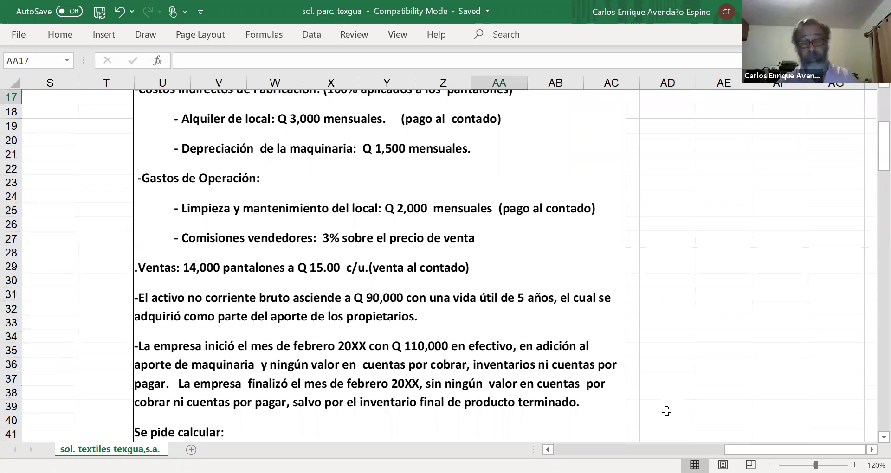
key(Up)
key(Up)
key(Up)
key(Up)
key(Up)
key(Up)
key(Up)
key(Up)
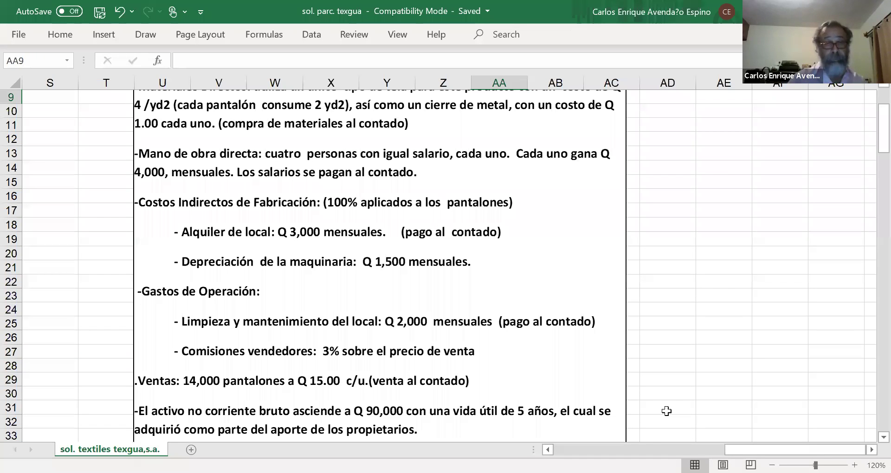
Return to the Anexo A cost of products sold statement and show its amount, units and unit cost columns together
key(Left)
key(Left)
key(Left)
key(Left)
key(Left)
key(Left)
key(Left)
key(Left)
key(Left)
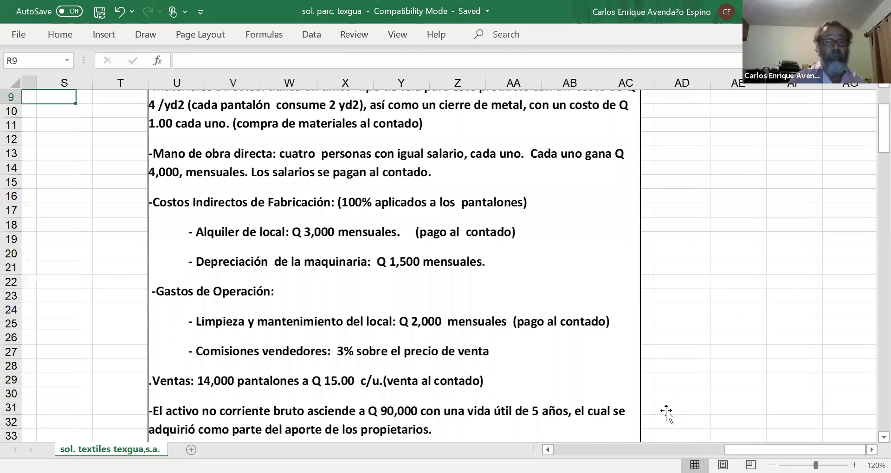
key(Left)
key(Left)
key(Left)
key(Left)
key(Left)
key(Left)
key(Left)
key(Left)
key(Left)
key(Up)
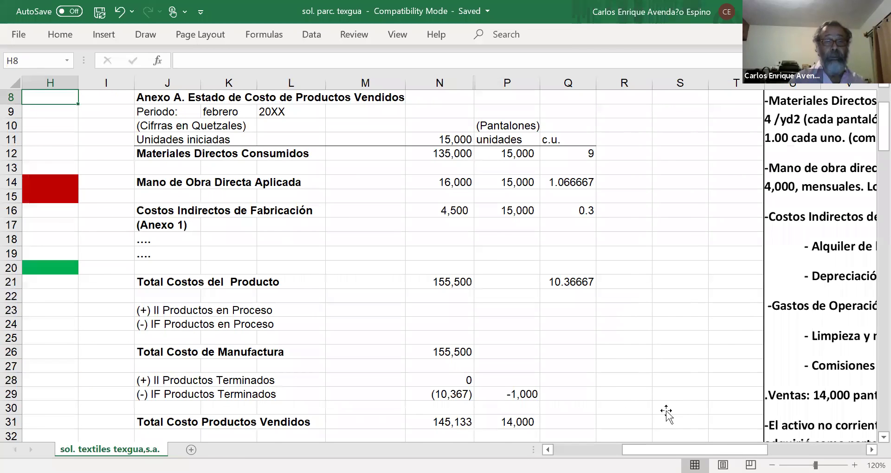
key(Up)
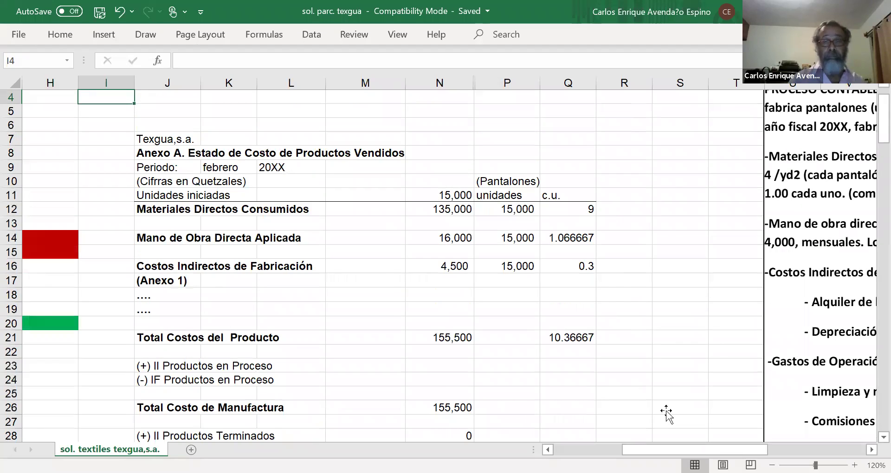
key(Right)
key(Right)
key(Right)
key(Right)
key(Right)
key(Right)
key(Right)
key(Right)
key(Right)
key(Right)
key(Right)
key(Right)
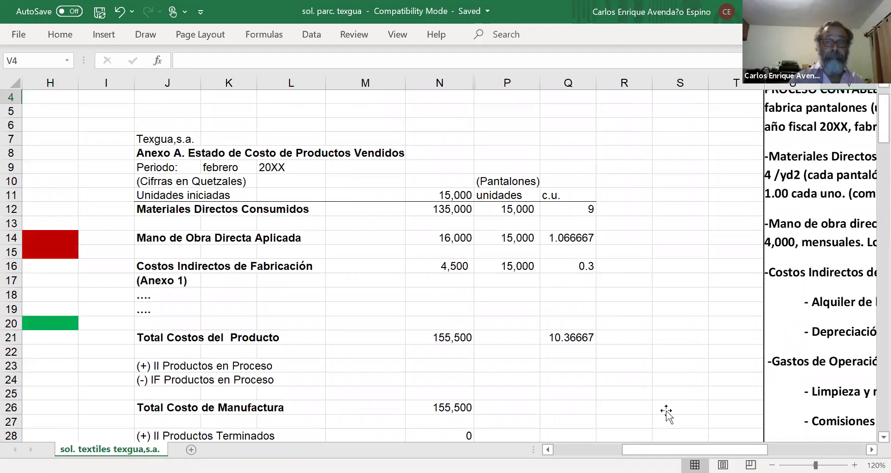
key(Right)
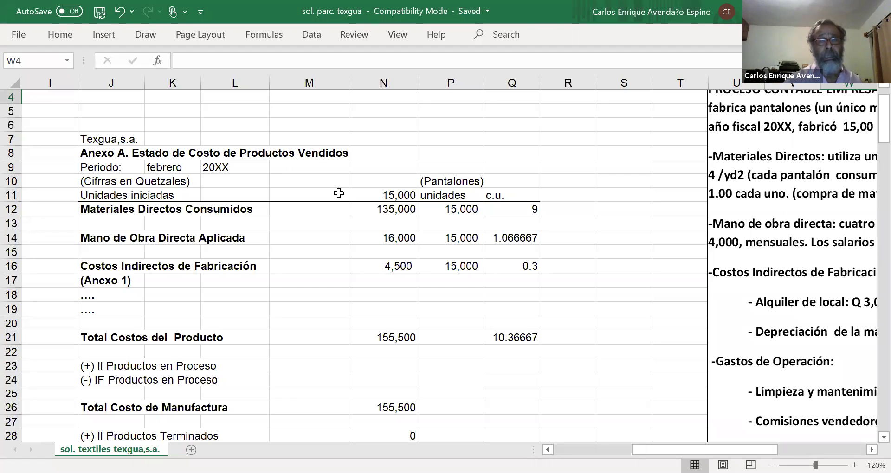
Examine the units started in N11 and the direct materials amount and unit cost formulas in row 12
click(370, 196)
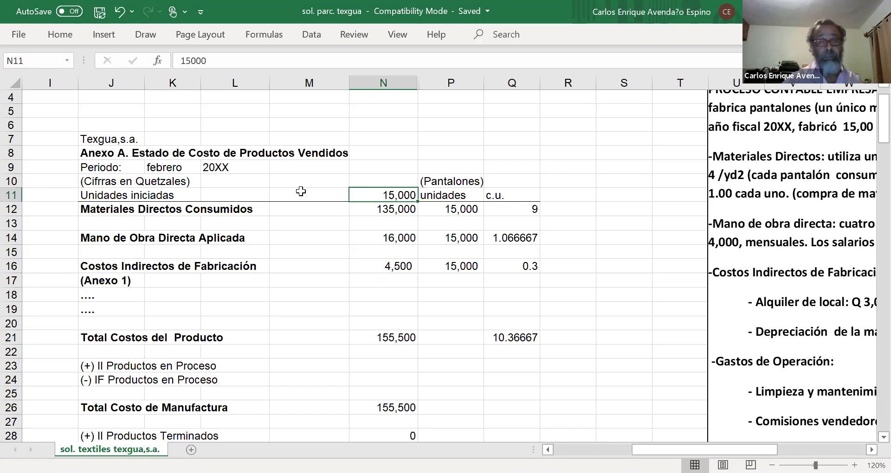
click(370, 207)
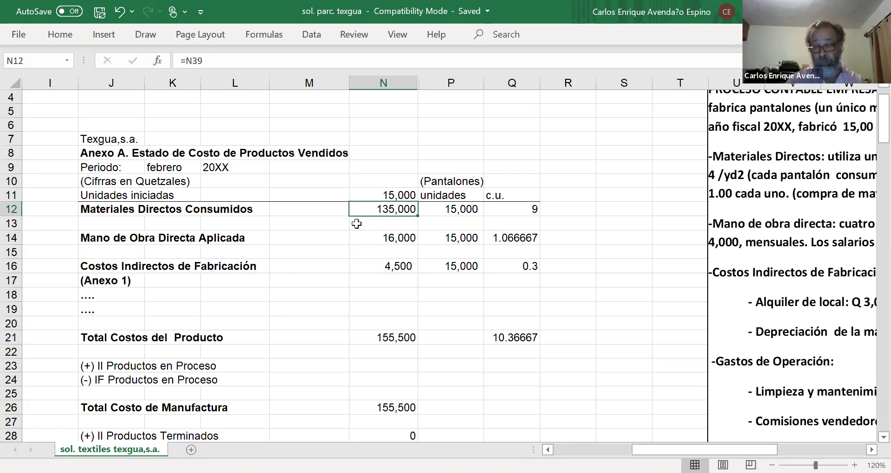
key(Right)
key(Right)
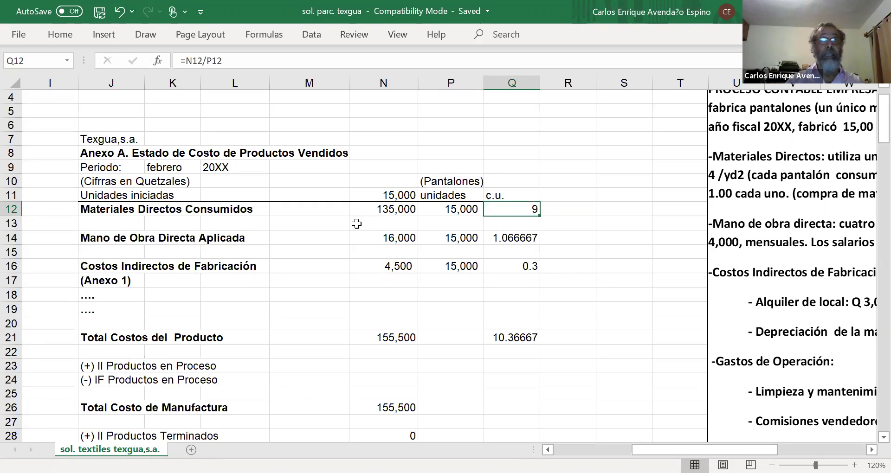
Check the applied direct labor amount, units and unit cost formula across row 14
key(Down)
key(Down)
key(Left)
key(Left)
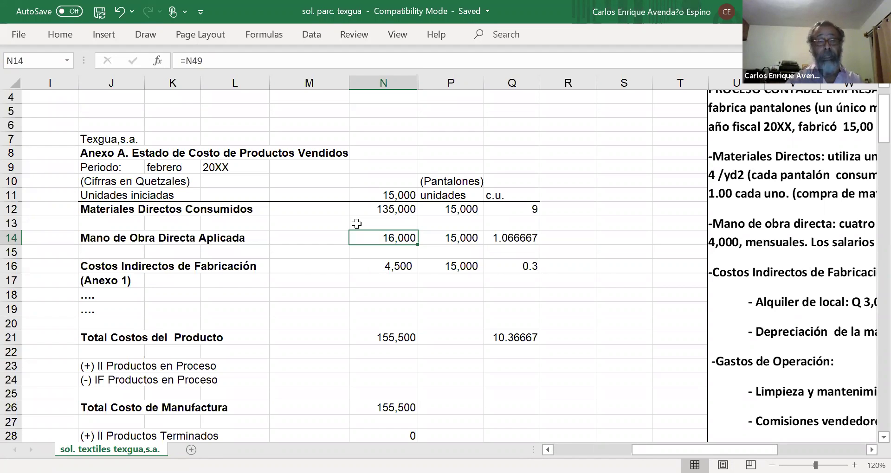
key(Right)
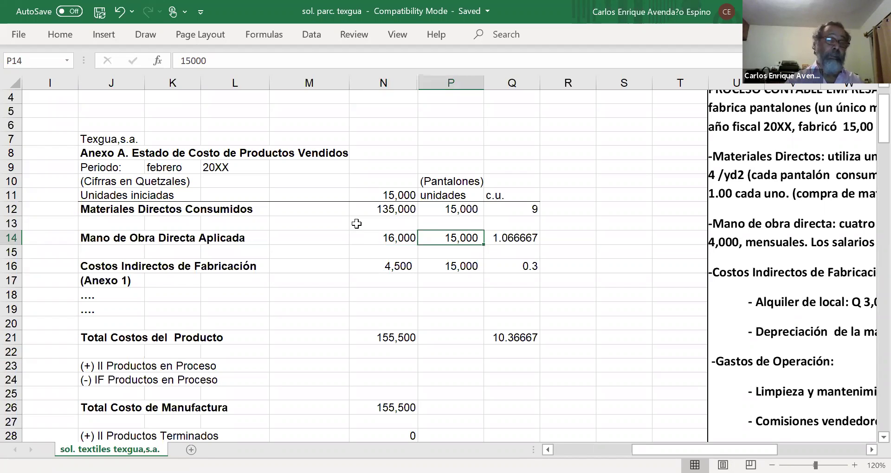
key(Right)
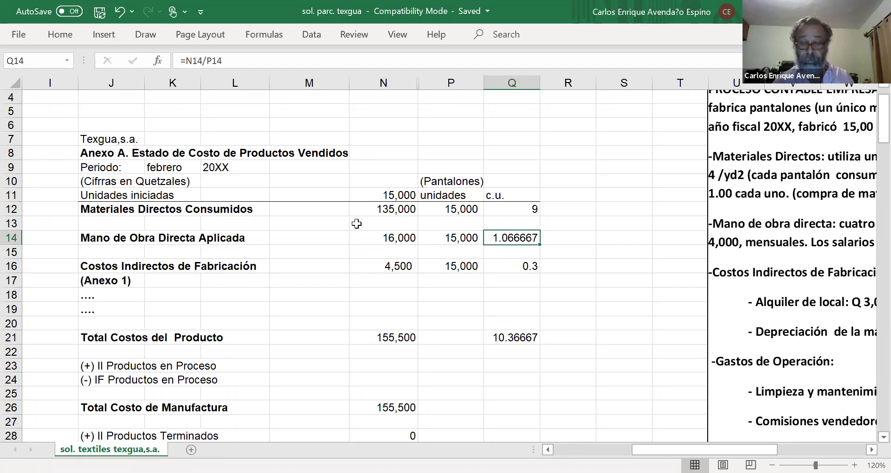
Check the unit cost and amount formulas for the indirect manufacturing costs in row 16
key(Down)
key(Down)
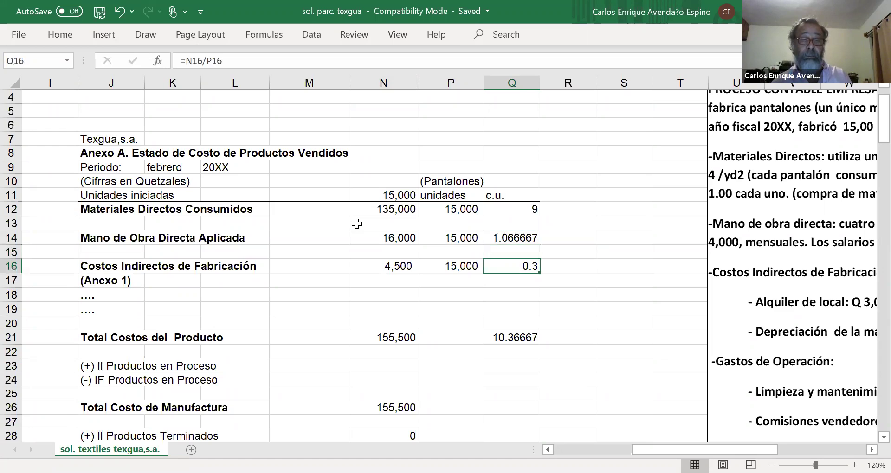
key(Left)
key(Left)
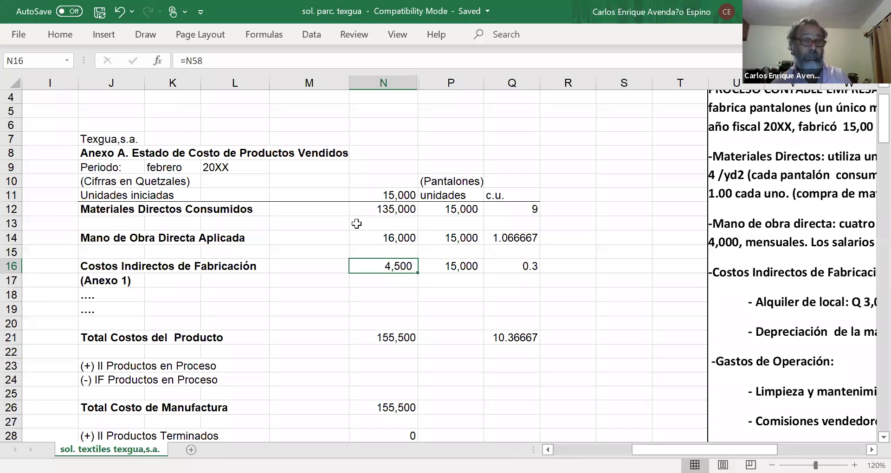
Follow the amounts column through the product cost and manufacturing totals to Total Costo Productos Vendidos in N31
key(Down)
key(Down)
key(Down)
key(Down)
key(Down)
key(Down)
key(Down)
key(Down)
key(Down)
key(Down)
key(Down)
key(Down)
key(Down)
key(Down)
key(Down)
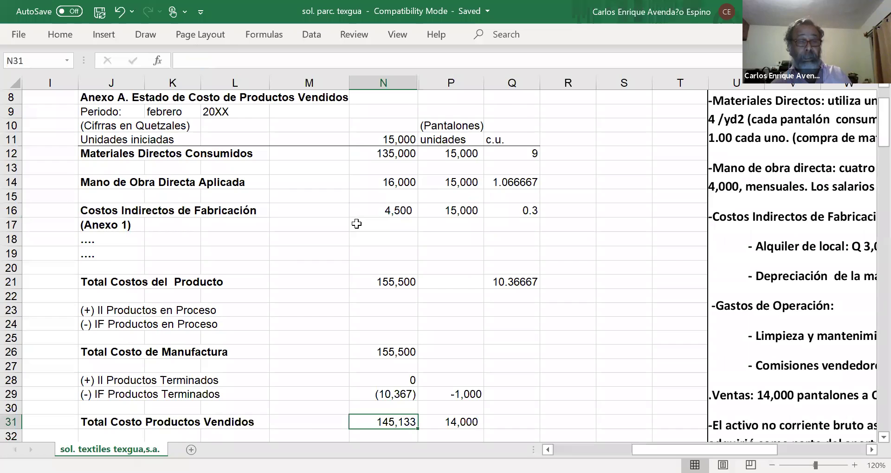
Look through the direct materials and direct labor annexes down to the local rent amount in M55 of Anexo 1
key(Down)
key(Down)
key(Down)
key(Down)
key(Down)
key(Down)
key(Down)
key(Down)
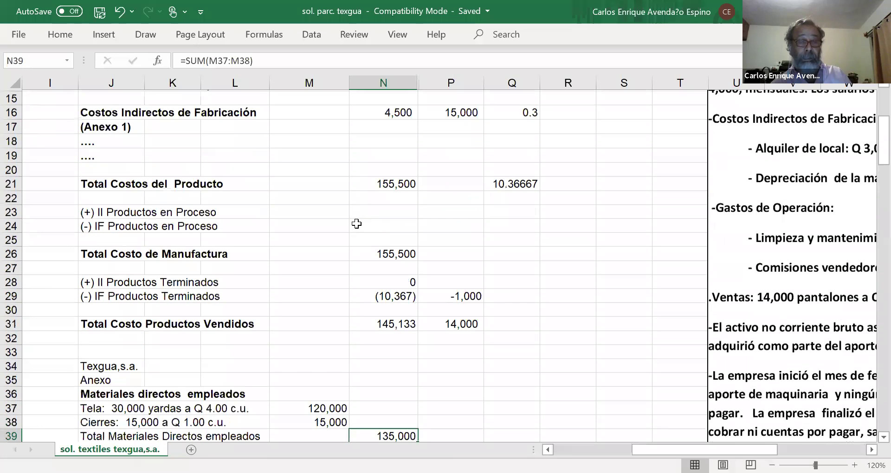
key(Down)
key(Down)
key(Down)
key(Down)
key(Down)
key(Down)
key(Down)
key(Down)
key(Down)
key(Down)
key(Down)
key(Down)
key(Down)
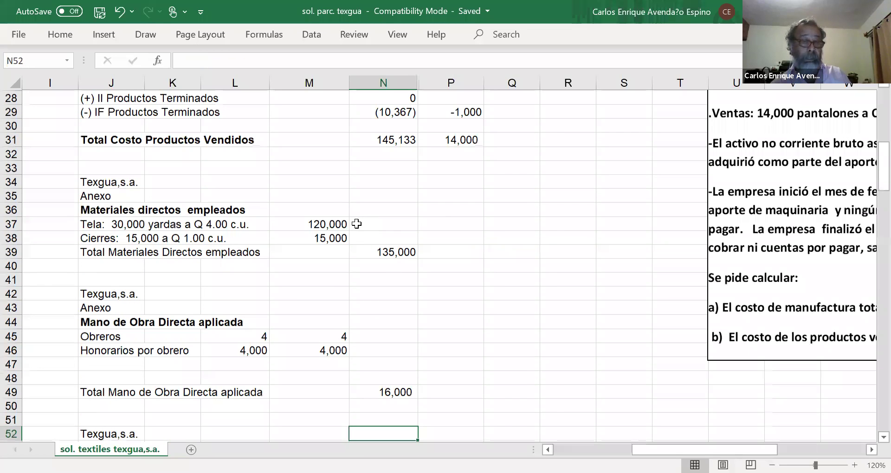
key(Down)
key(Down)
key(Down)
key(Left)
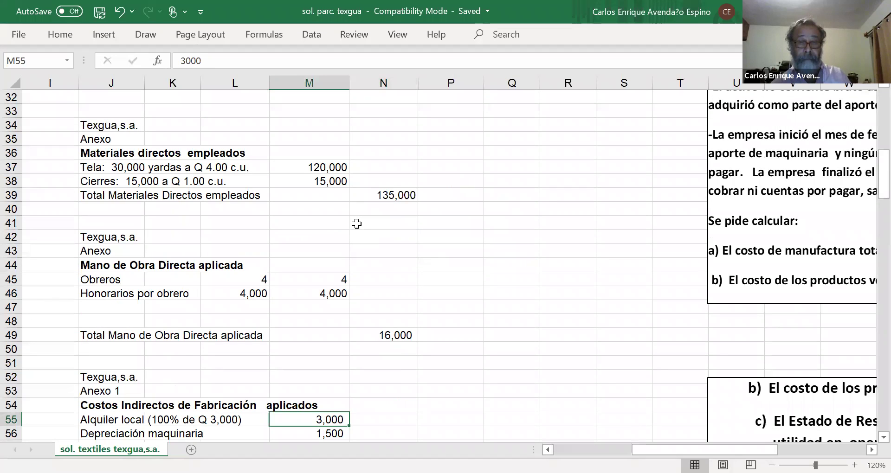
Read the indirect manufacturing costs data for rent and machinery depreciation in the problem statement
key(Right)
key(Right)
key(Up)
key(Up)
key(Up)
key(Up)
key(Up)
key(Up)
key(Up)
key(Up)
key(Up)
key(Up)
key(Up)
key(Up)
key(Up)
key(Up)
key(Up)
key(Up)
key(Up)
key(Up)
key(Up)
key(Up)
key(Up)
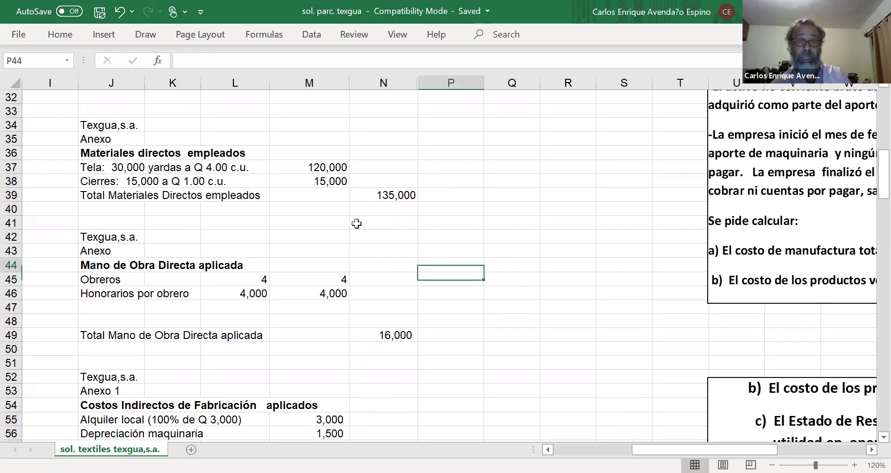
key(Up)
key(Up)
key(Up)
key(Up)
key(Up)
key(Up)
key(Up)
key(Up)
key(Up)
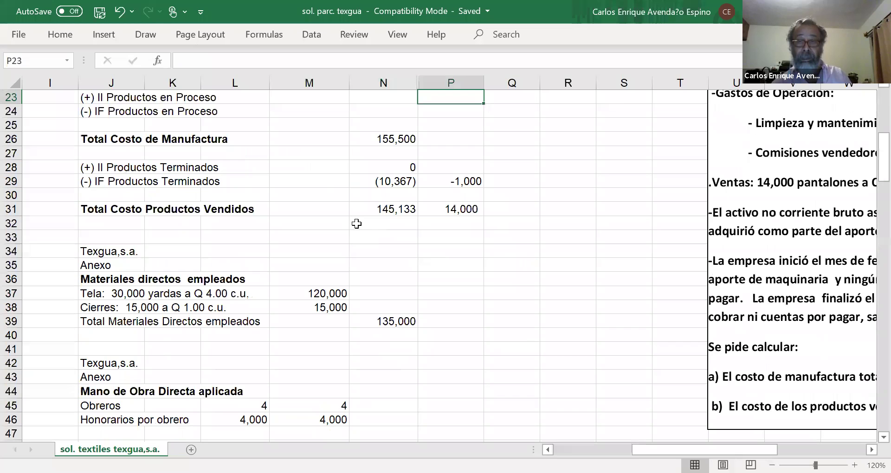
key(Up)
key(Right)
key(Right)
key(Right)
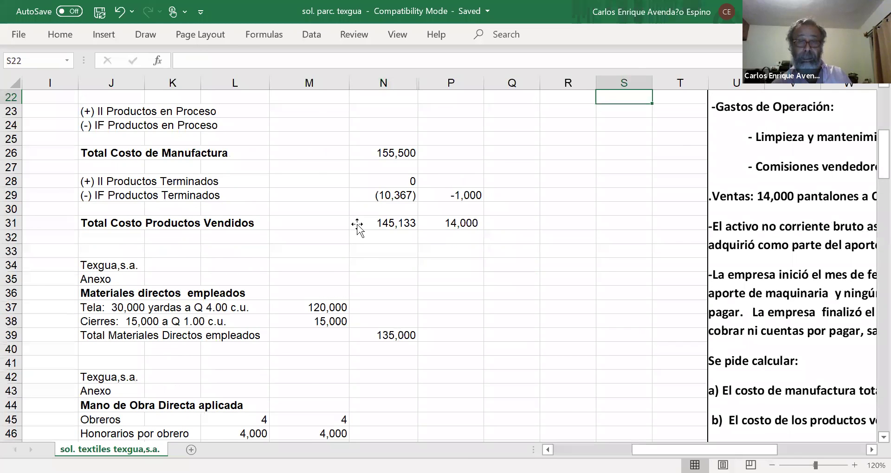
key(Right)
key(Right)
key(Right)
key(Right)
key(Right)
key(Right)
key(Right)
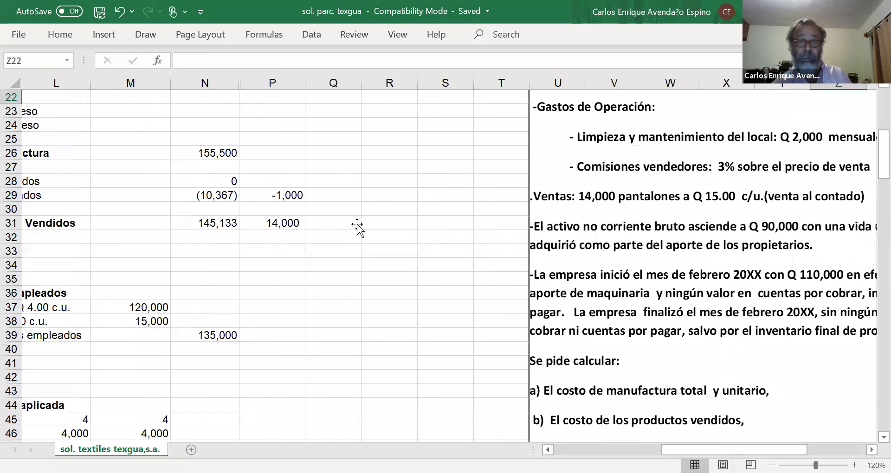
key(Right)
key(Right)
key(Right)
key(Right)
key(Right)
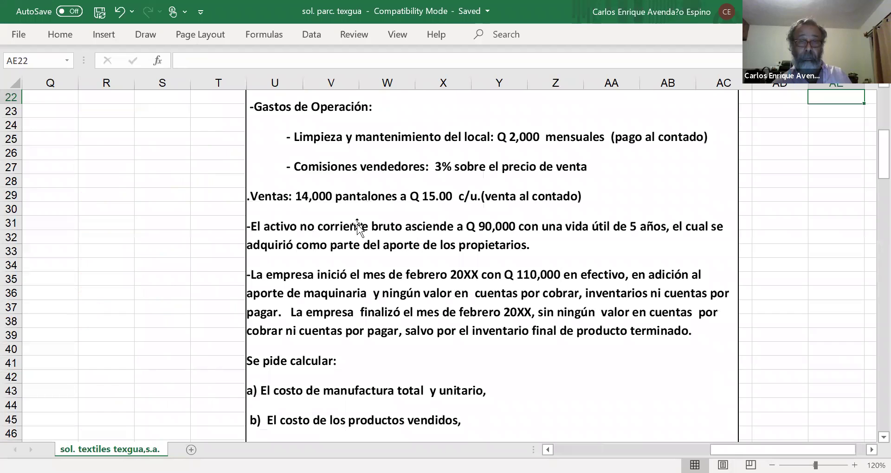
key(Up)
key(Up)
key(Up)
key(Up)
key(Up)
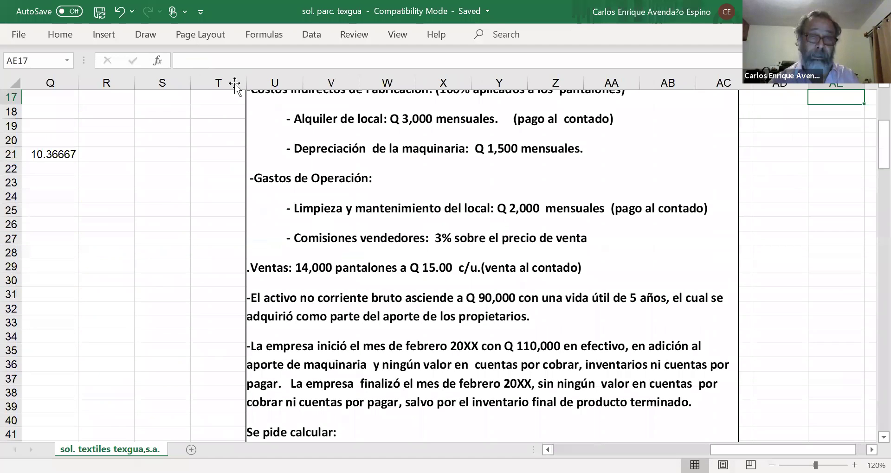
key(Left)
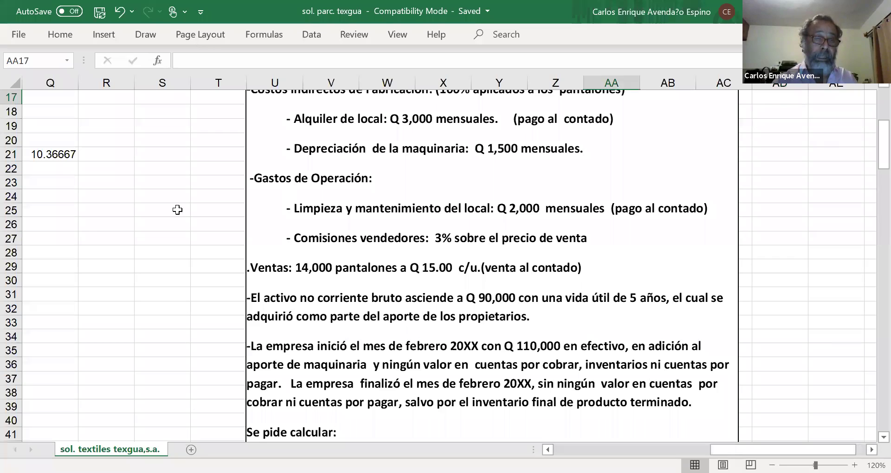
Return from the problem statement to the direct materials and direct labor annexes below the cost statement
click(155, 210)
key(Down)
key(Down)
key(Down)
key(Down)
key(Down)
key(Down)
key(Down)
key(Down)
key(Down)
key(Down)
key(Down)
key(Down)
key(Down)
key(Down)
key(Down)
key(Down)
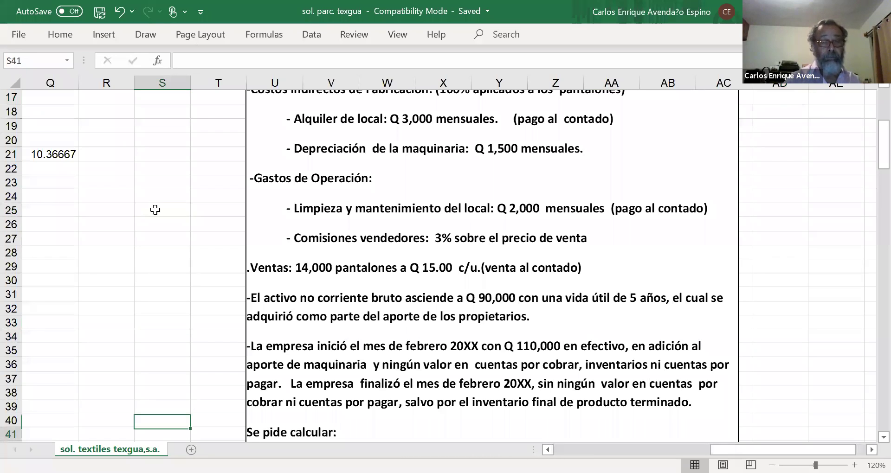
key(Down)
key(Down)
key(Down)
key(Left)
key(Left)
key(Left)
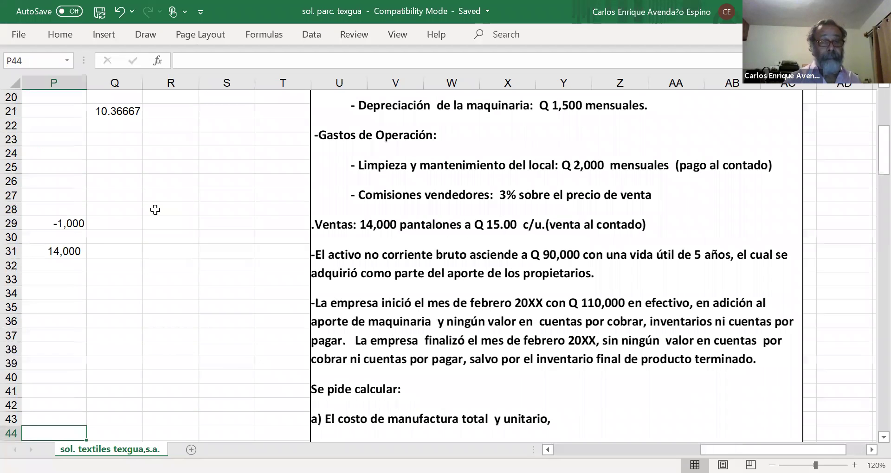
key(Left)
key(Left)
key(Left)
key(Left)
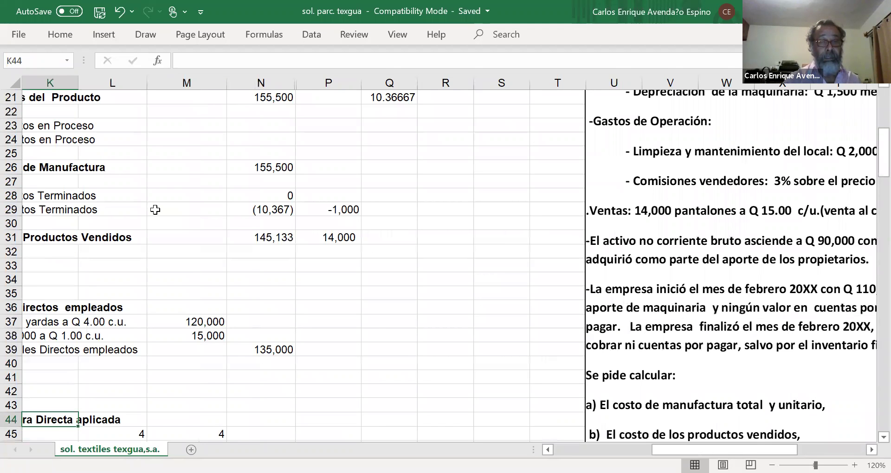
key(Left)
key(Left)
key(Left)
key(Down)
key(Down)
key(Down)
key(Down)
key(Down)
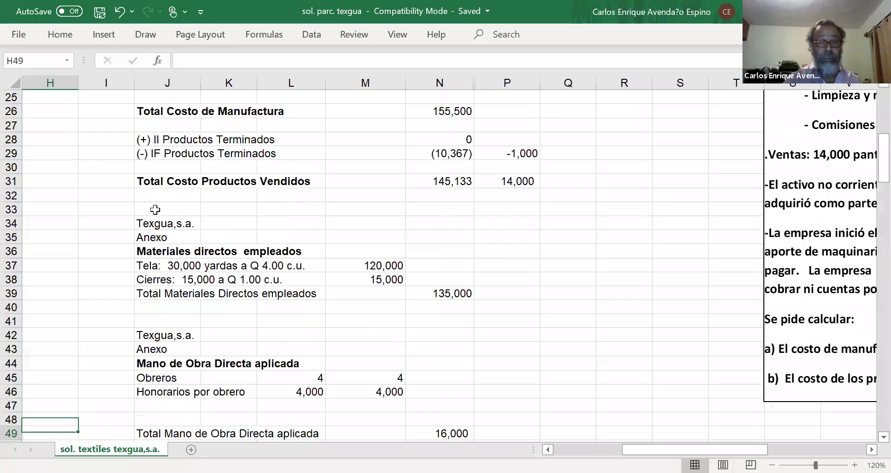
key(Down)
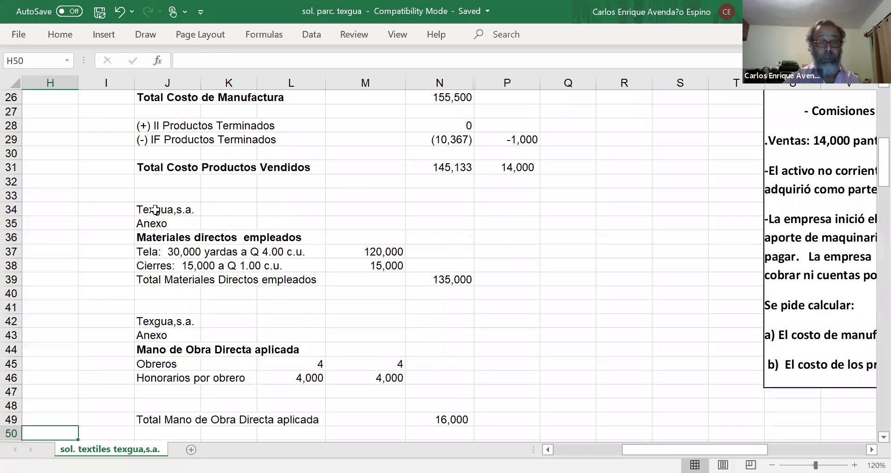
Examine the local rent amount in M55 and the machinery depreciation amount in M56 of Anexo 1
key(Down)
key(Down)
key(Down)
key(Down)
key(Down)
key(Down)
key(Down)
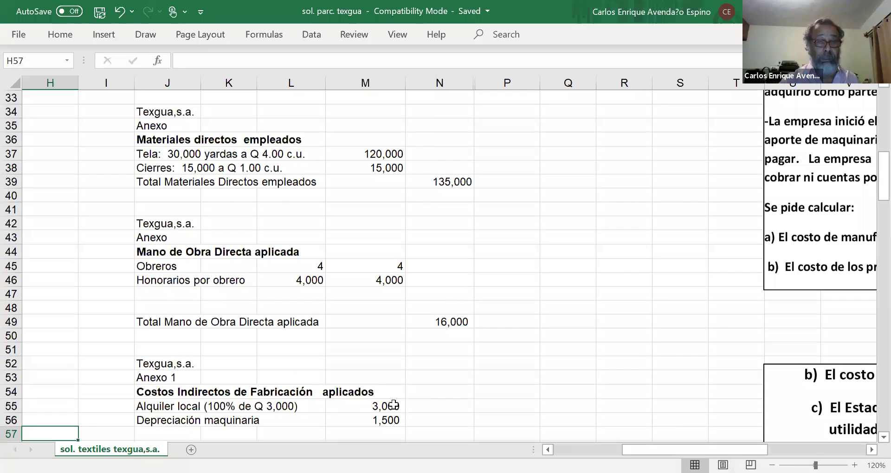
key(Down)
key(Right)
key(Right)
key(Right)
key(Right)
key(Right)
key(Up)
key(Up)
key(Up)
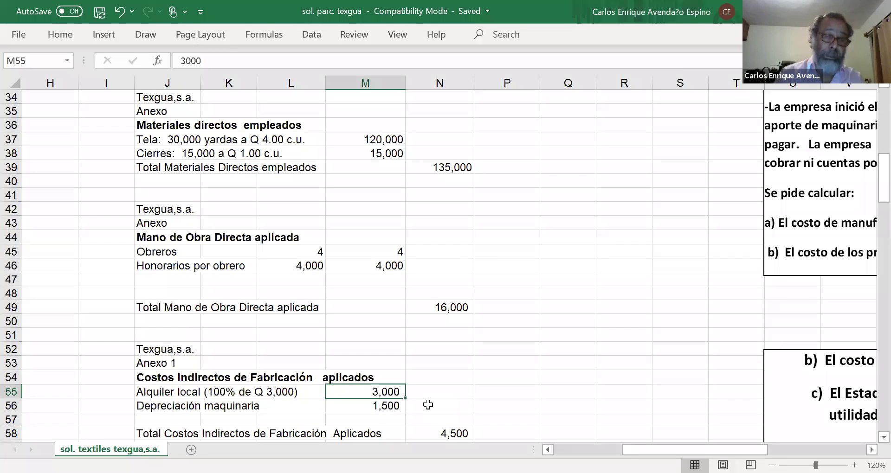
key(Down)
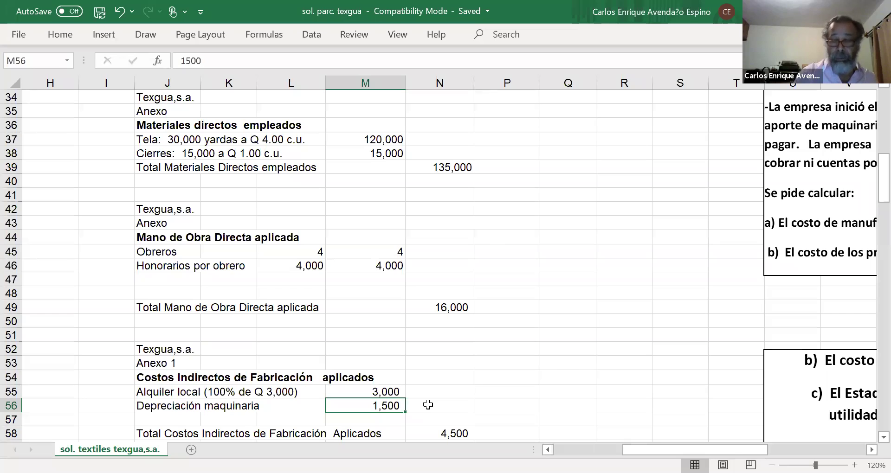
Check the formula for Total Costos Indirectos de Fabricación Aplicados in N58
key(Left)
key(Left)
key(Down)
key(Down)
key(Down)
key(Up)
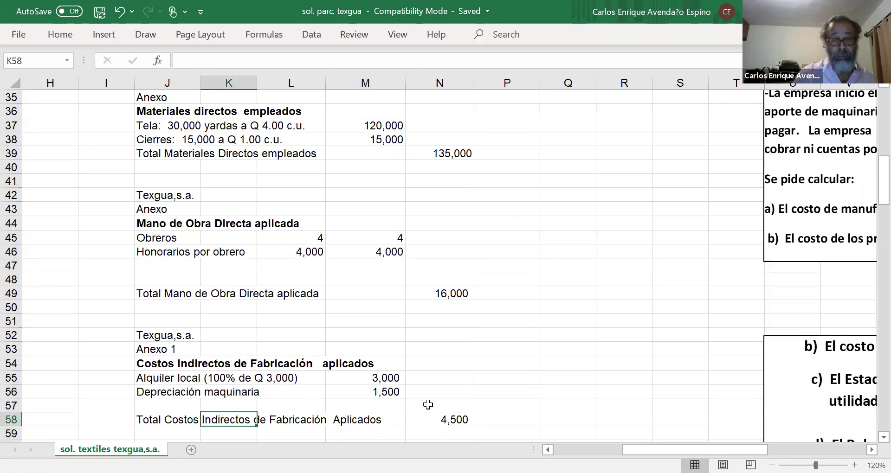
key(Right)
key(Right)
key(Right)
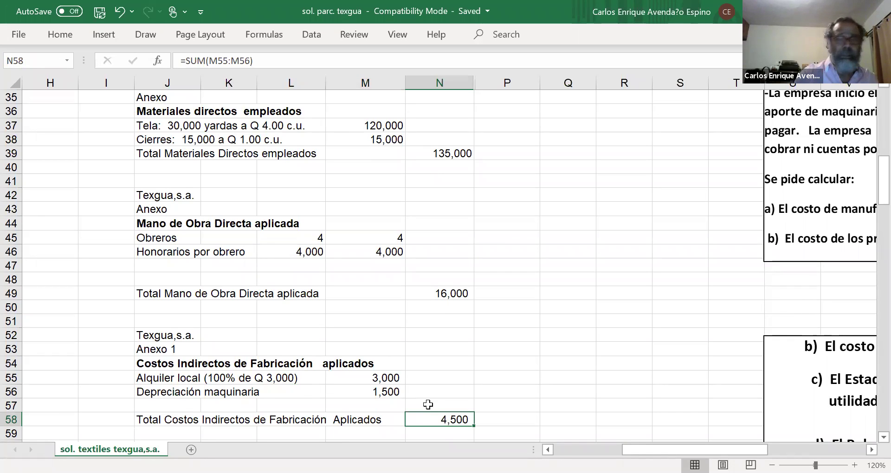
Return from Anexo 1 through the materials and labor annexes to the heading of the Estado de Costo de Productos Vendidos
key(Up)
key(Up)
key(Up)
key(Up)
key(Up)
key(Up)
key(Up)
key(Up)
key(Up)
key(Up)
key(Up)
key(Up)
key(Up)
key(Up)
key(Up)
key(Up)
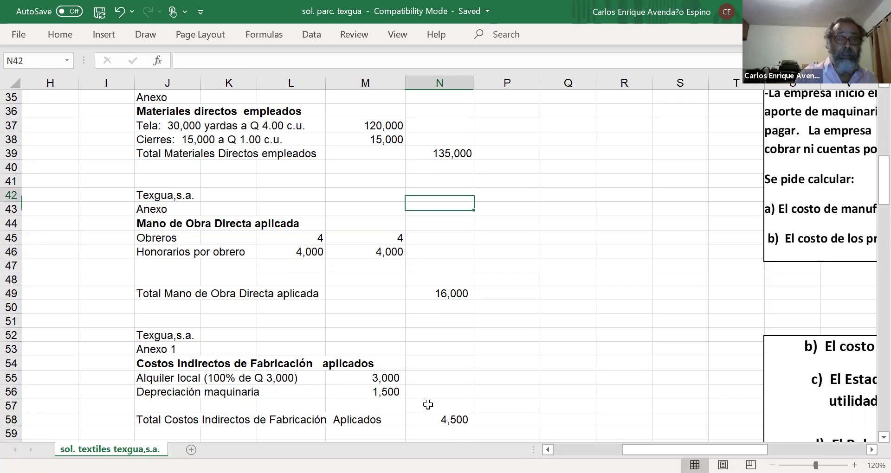
key(Up)
key(Up)
key(Up)
key(Up)
key(Up)
key(Up)
key(Up)
key(Up)
key(Up)
key(Up)
key(Up)
key(Up)
key(Up)
key(Up)
key(Up)
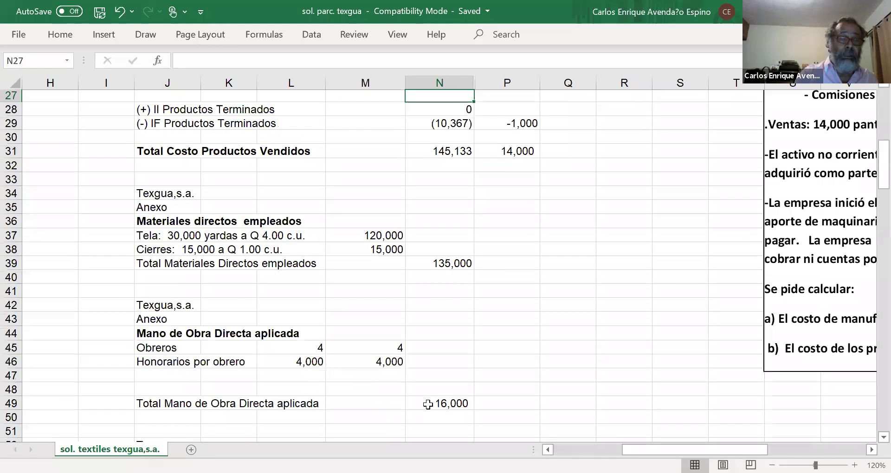
key(Up)
key(Up)
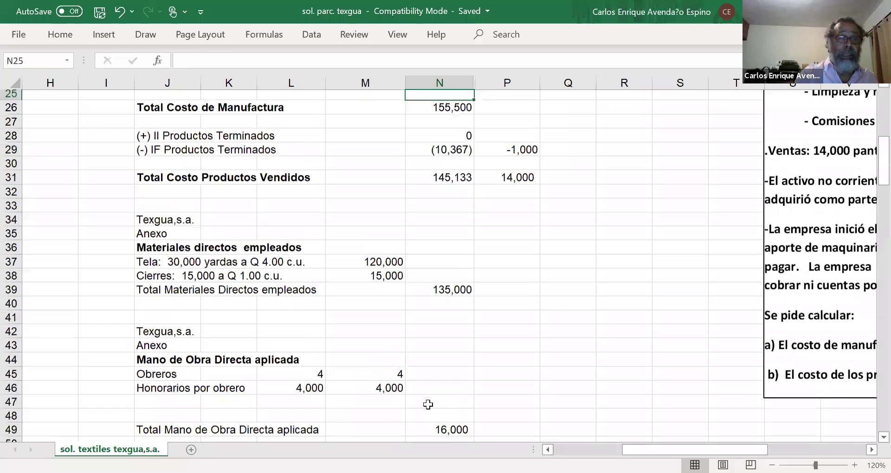
key(Up)
key(Up)
key(Up)
key(Up)
key(Up)
key(Up)
key(Up)
key(Up)
key(Up)
key(Up)
key(Up)
key(Up)
key(Up)
key(Up)
key(Up)
key(Up)
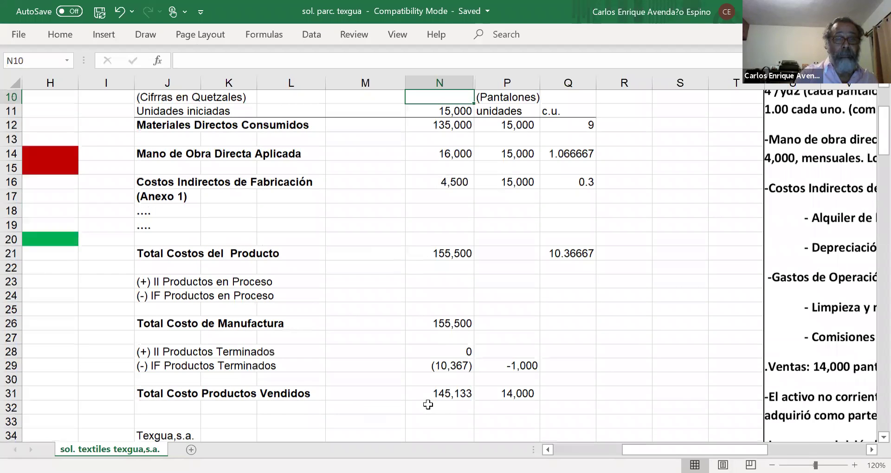
key(Up)
Examine the Costos Indirectos de Fabricación row: the linked amount in N16, the units in P16 and the unit cost formula in Q16
key(Down)
key(Down)
key(Down)
key(Down)
key(Down)
key(Down)
key(Down)
key(Down)
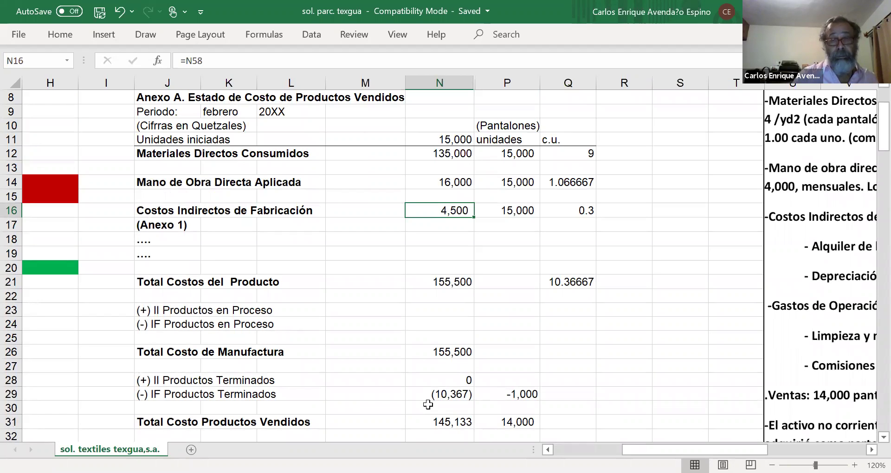
key(Right)
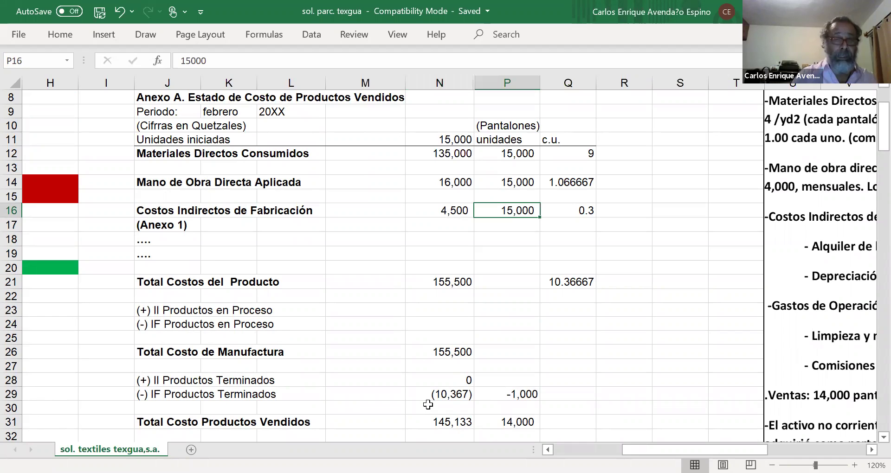
key(Right)
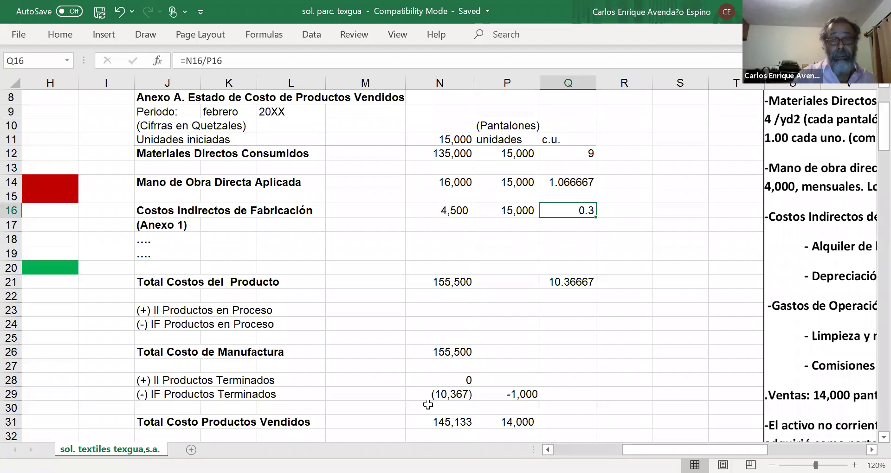
Check the Total Costos del Producto formulas for the unit cost in Q21 and the total amount in N21
key(Down)
key(Down)
key(Down)
key(Down)
key(Down)
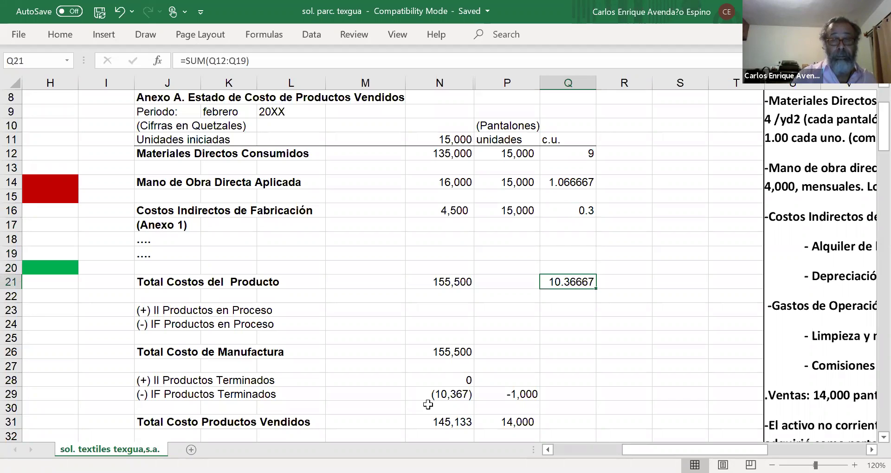
key(Left)
key(Left)
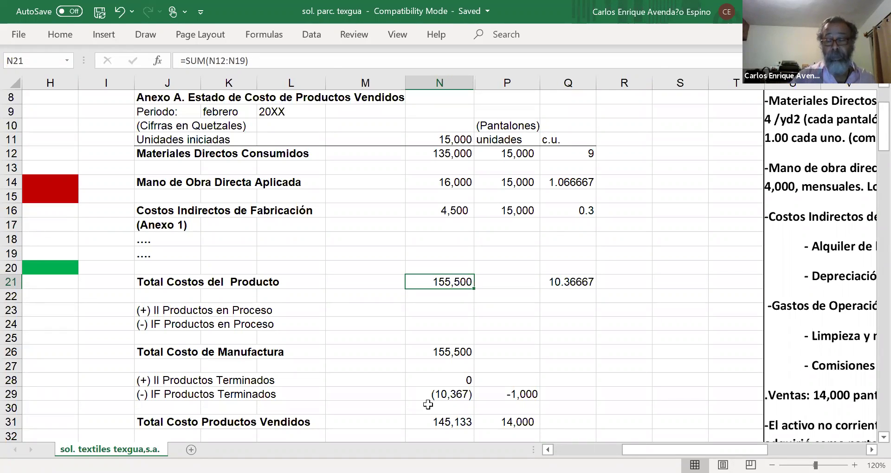
key(Right)
key(Right)
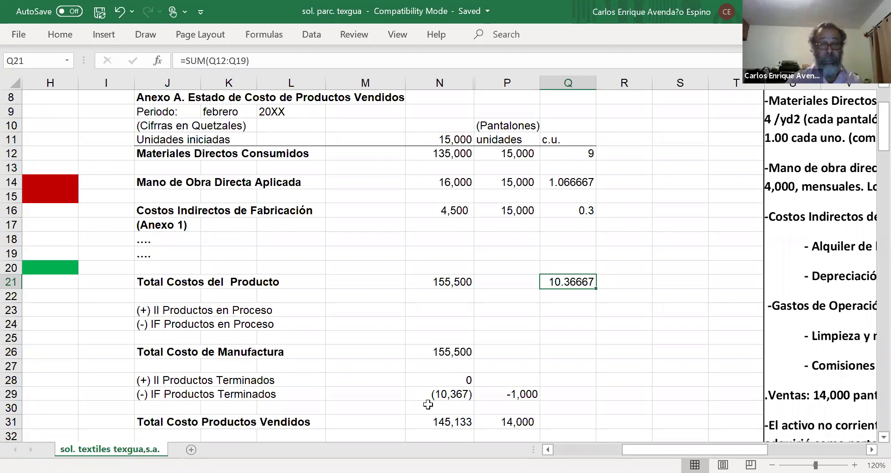
Check the Total Costo de Manufactura formula in N26, below the products in process rows
key(Down)
key(Down)
key(Down)
key(Down)
key(Left)
key(Left)
key(Down)
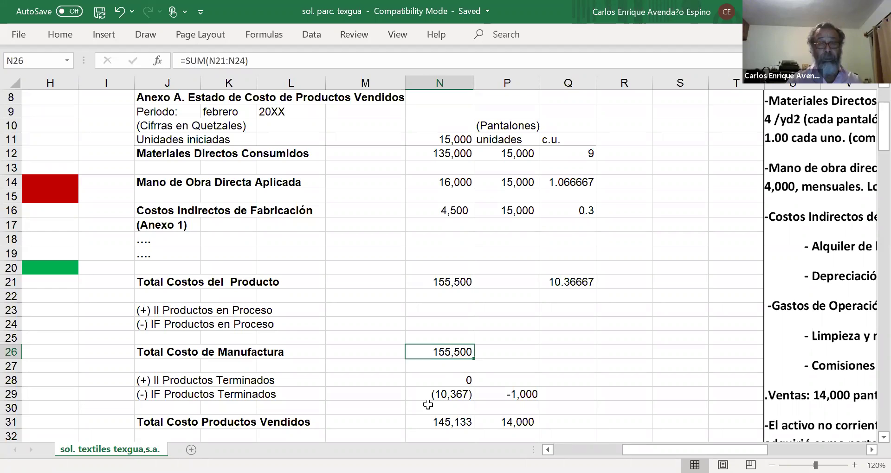
Go back to the total unit cost of the product in Q21
key(Up)
key(Up)
key(Up)
key(Up)
key(Up)
key(Right)
key(Right)
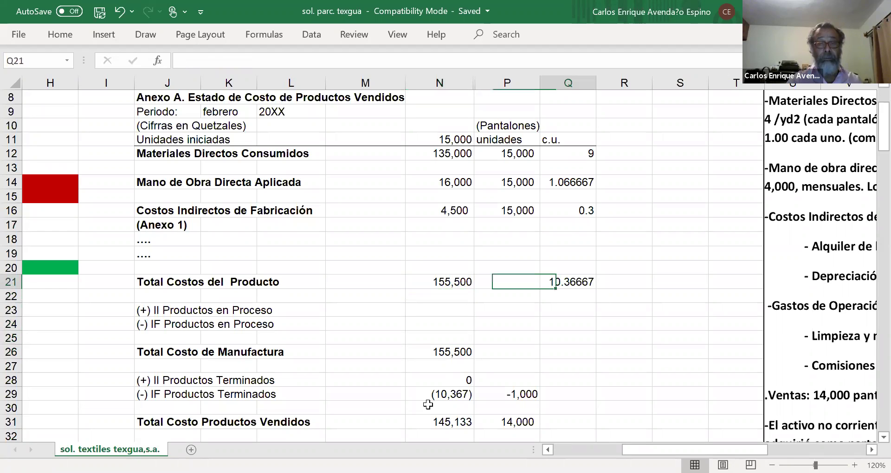
Check how the ending inventory of finished products in N29 is calculated from the unit cost
key(Down)
key(Down)
key(Down)
key(Down)
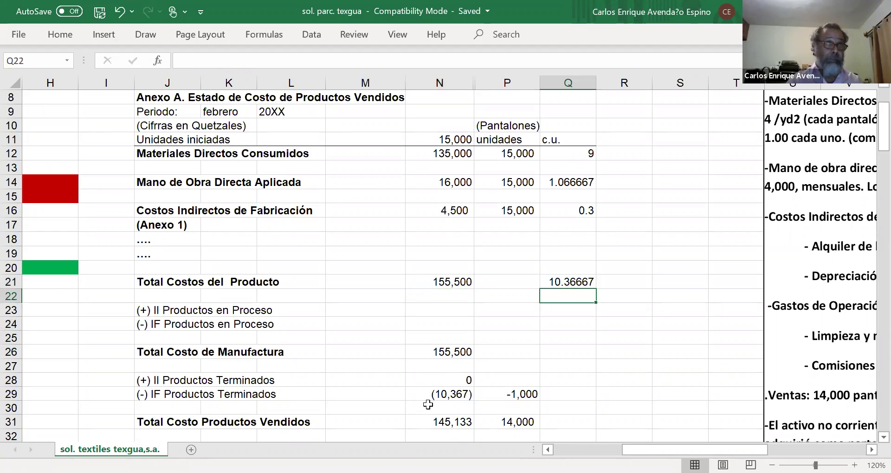
key(Down)
key(Down)
key(Down)
key(Down)
key(Down)
key(Up)
key(Left)
key(Left)
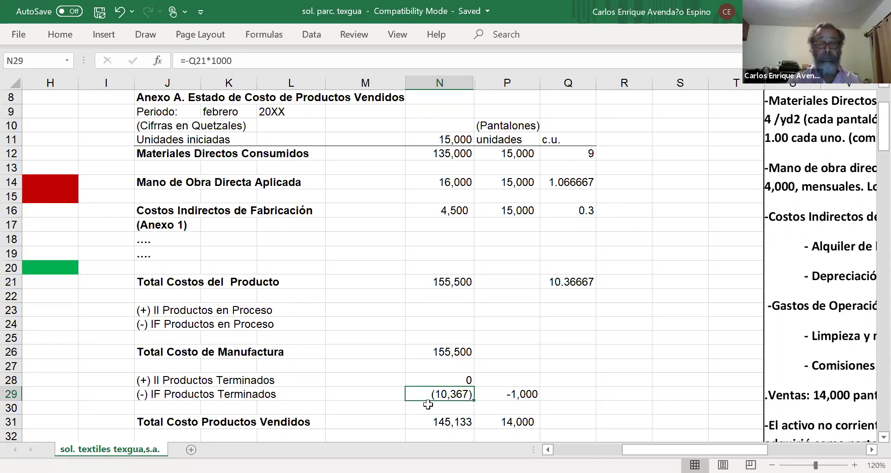
Check the Total Costo Productos Vendidos formula in N31 and the corresponding units in P31
key(Right)
key(Down)
key(Down)
key(Left)
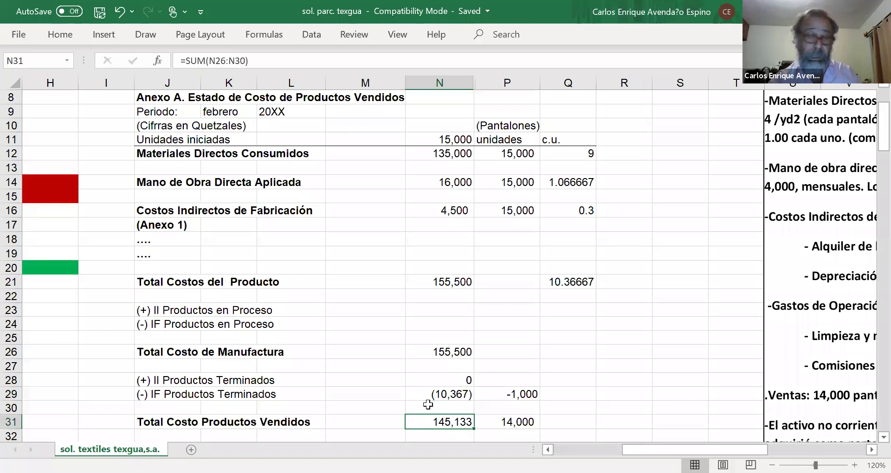
key(Right)
key(Left)
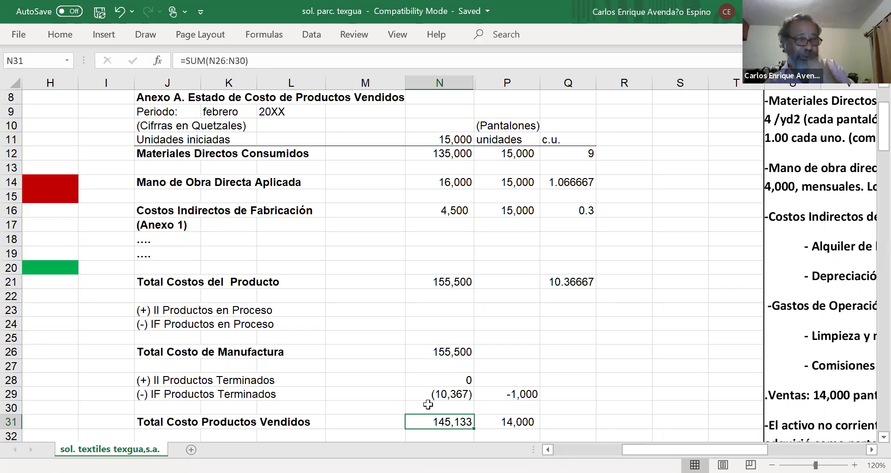
Go from the cost statement to the headings of the Estado de Resultados in column B
key(Left)
key(Left)
key(Left)
key(Left)
key(Left)
key(Left)
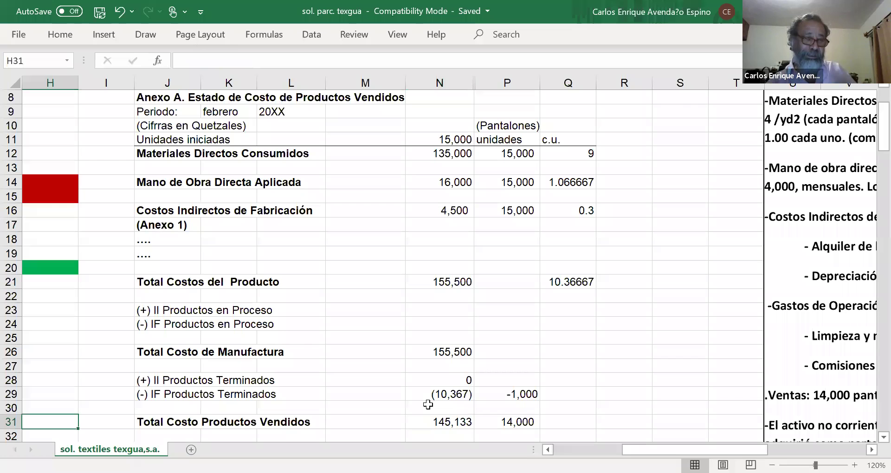
key(Left)
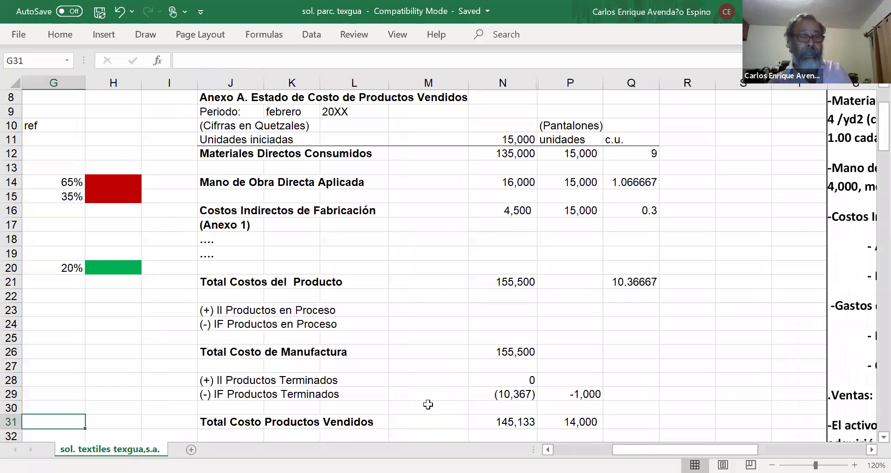
key(Left)
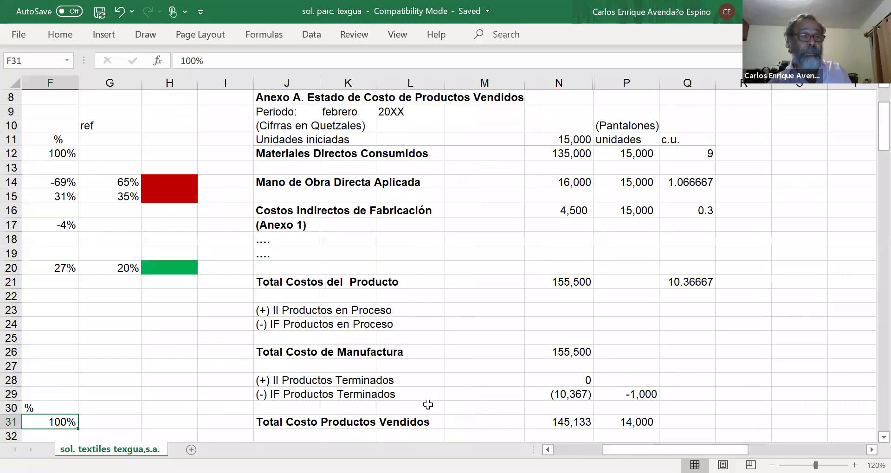
key(Left)
key(Up)
key(Up)
key(Up)
key(Up)
key(Up)
key(Up)
key(Up)
key(Up)
key(Up)
key(Up)
key(Up)
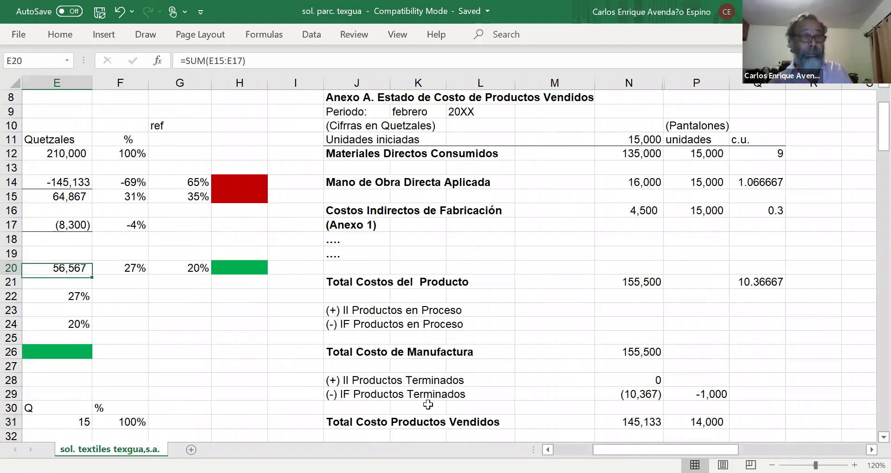
key(Left)
key(Left)
key(Up)
key(Up)
key(Up)
key(Up)
key(Up)
key(Up)
key(Up)
key(Up)
key(Up)
key(Left)
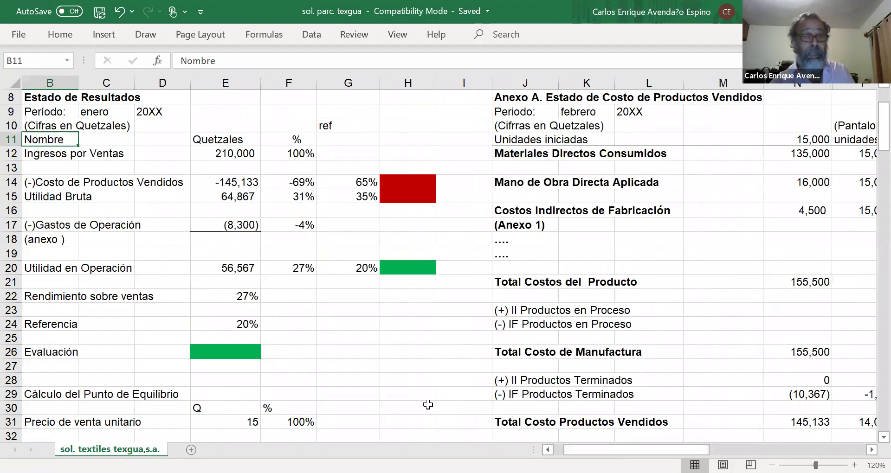
Examine the Ingresos por Ventas calculation in E12 of the income statement
key(Left)
key(Down)
key(Right)
key(Right)
key(Right)
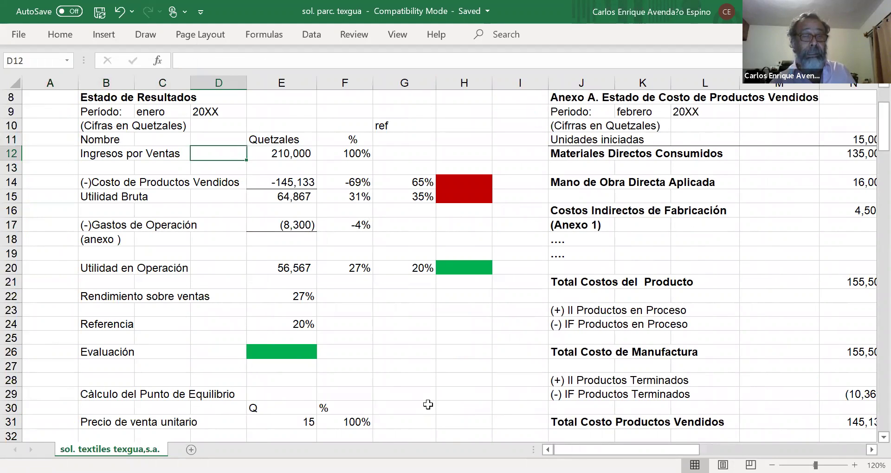
key(Right)
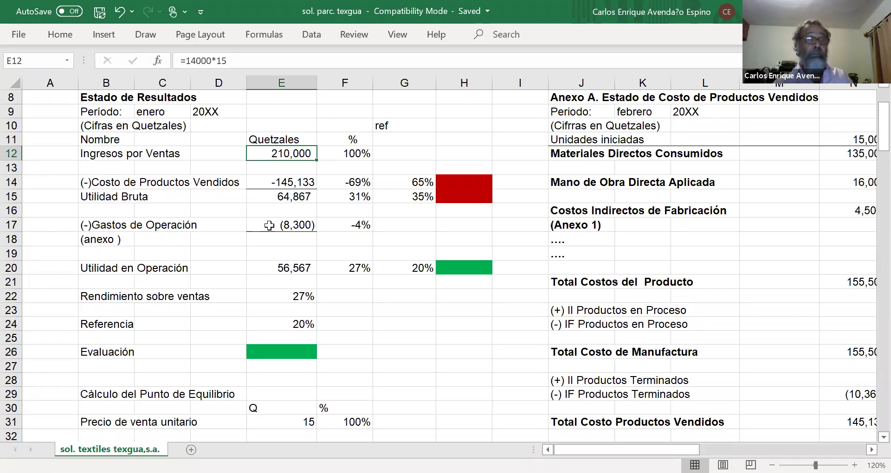
Check the Utilidad Bruta formula in E15 and the annex reference for Gastos de Operación in E17
key(Down)
key(Down)
key(Down)
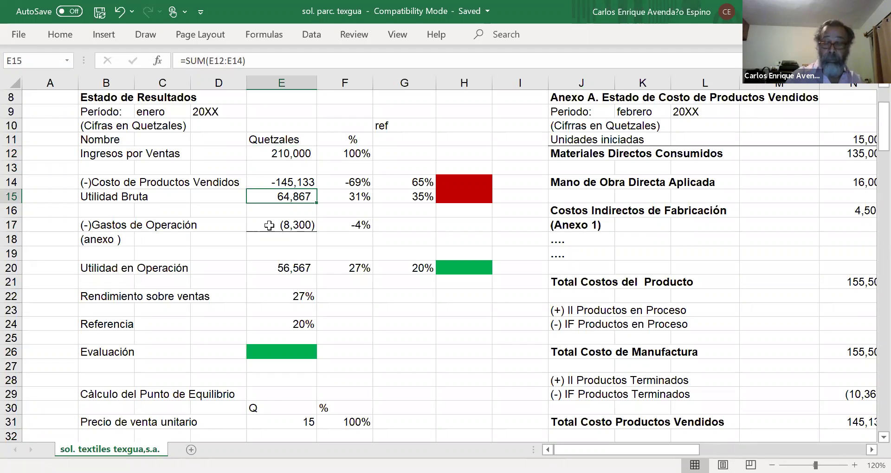
key(Down)
key(Down)
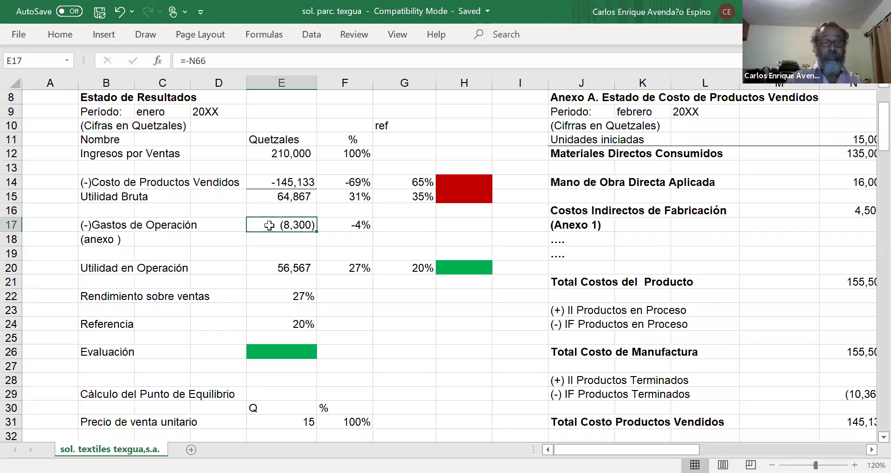
Go from Gastos de Operación in the income statement to its supporting annex at L63
key(Right)
key(Right)
key(Right)
key(Down)
key(Down)
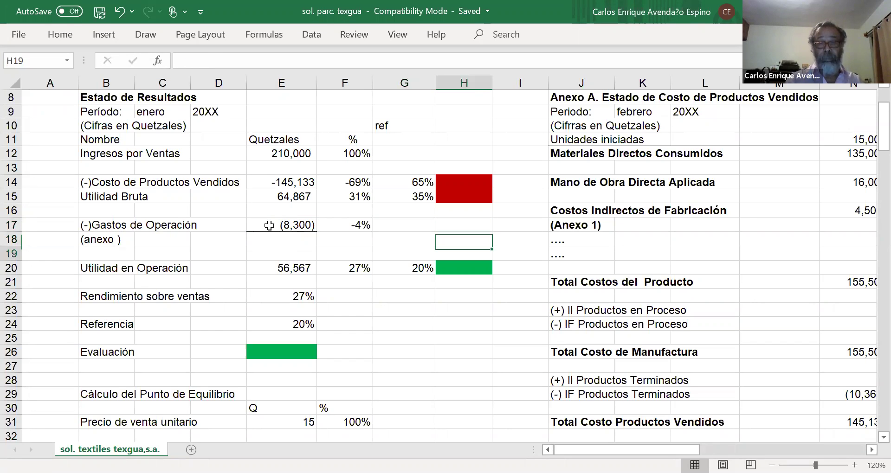
key(Down)
key(Down)
key(Down)
key(Down)
key(Down)
key(Down)
key(Down)
key(Down)
key(Down)
key(Down)
key(Down)
key(Down)
key(Down)
key(Down)
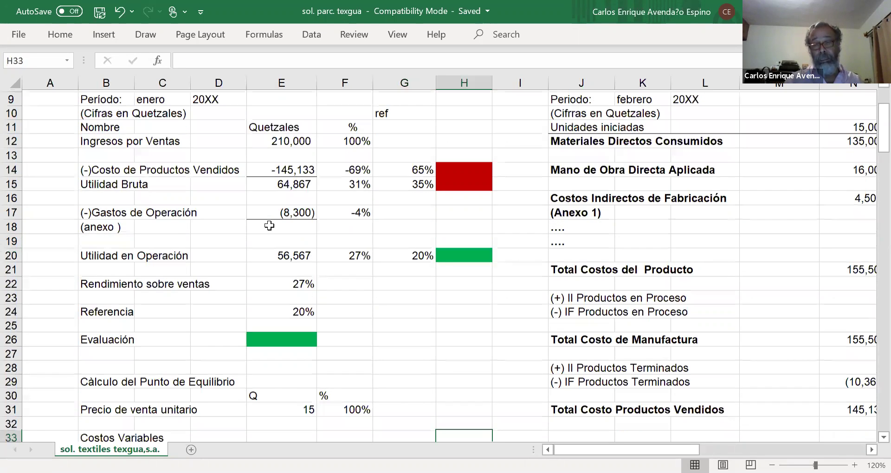
key(Down)
key(Down)
key(Down)
key(Down)
key(Down)
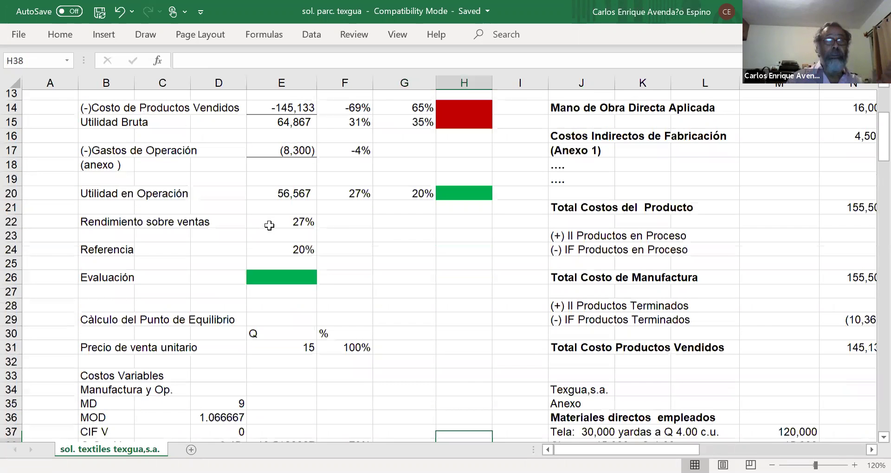
key(Down)
key(Down)
key(Down)
key(Down)
key(Down)
key(Down)
key(Down)
key(Down)
key(Down)
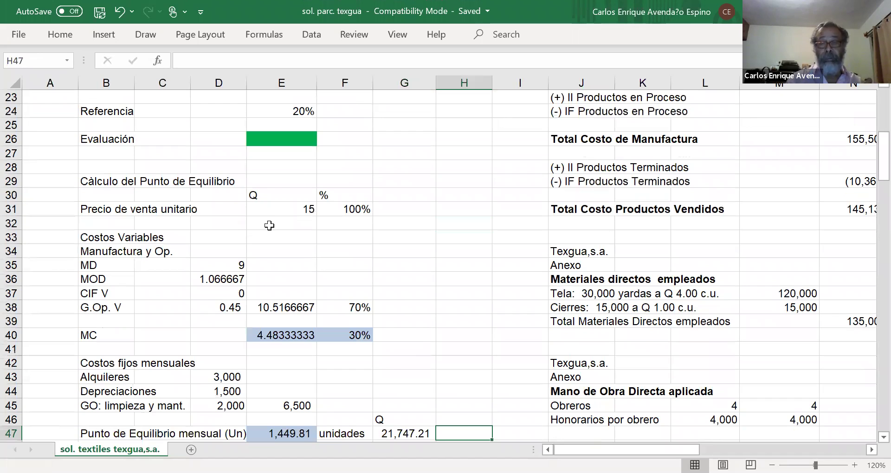
key(Down)
key(Right)
key(Right)
key(Right)
key(Right)
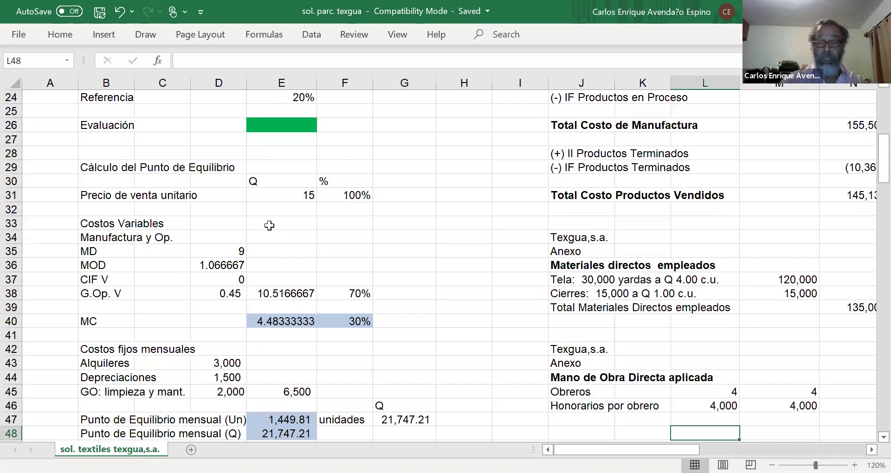
key(Down)
key(Down)
key(Down)
key(Down)
key(Down)
key(Down)
key(Down)
key(Down)
key(Down)
key(Down)
key(Down)
key(Down)
key(Down)
key(Down)
key(Down)
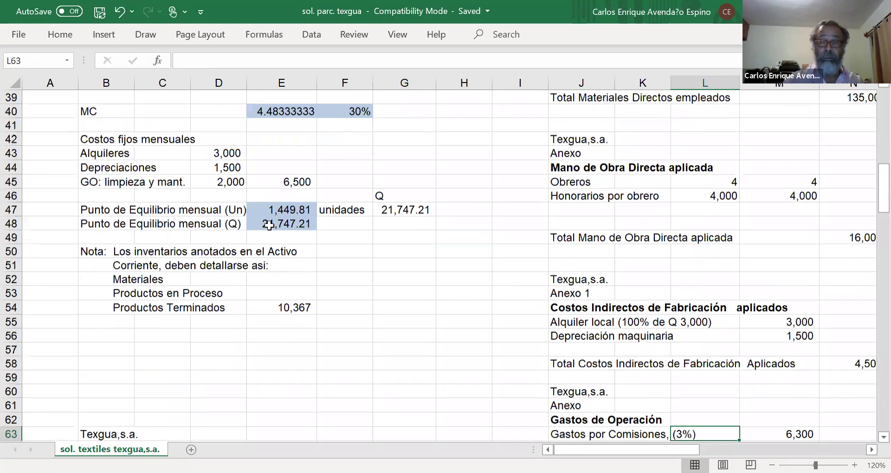
Bring the annexes in columns J to N fully into view, down to the Gastos de Operación block
key(Up)
key(Up)
key(Up)
key(Up)
key(Up)
key(Up)
key(Up)
key(Up)
key(Up)
key(Up)
key(Up)
key(Up)
key(Up)
key(Up)
key(Up)
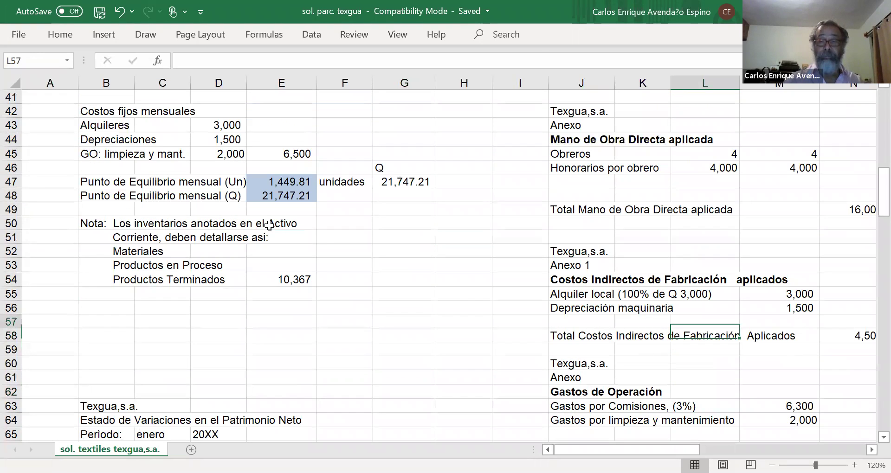
key(Right)
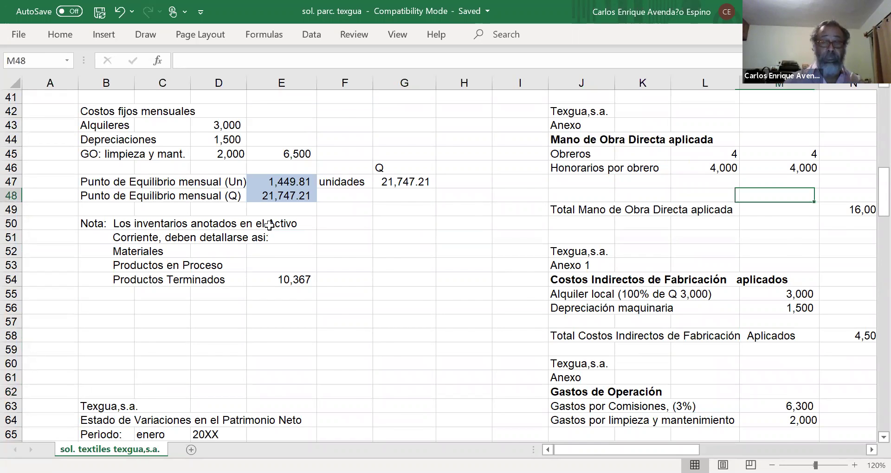
key(Right)
key(Right)
key(Right)
key(Right)
key(Right)
key(Down)
key(Down)
key(Down)
key(Down)
key(Down)
key(Down)
key(Down)
key(Down)
key(Down)
key(Down)
key(Down)
key(Down)
key(Down)
key(Down)
key(Down)
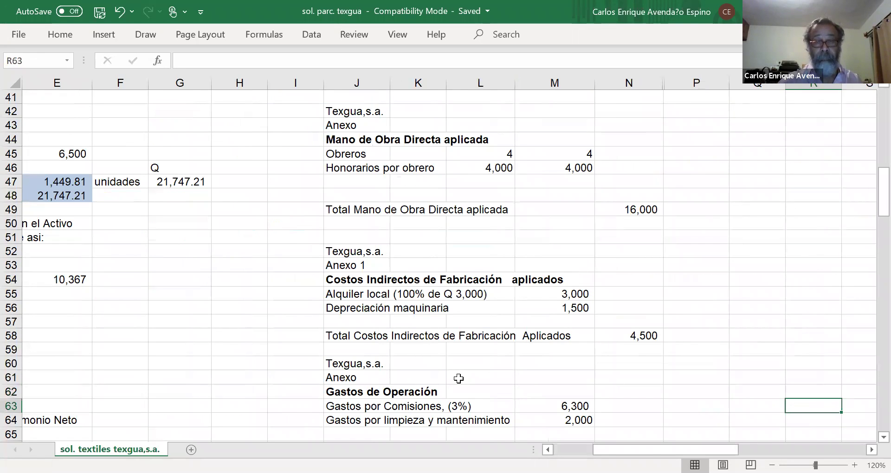
Check the 3% commission formula in M63, the cleaning and maintenance expense in M64, and the Total Gastos de Operación row
click(458, 379)
key(Down)
key(Down)
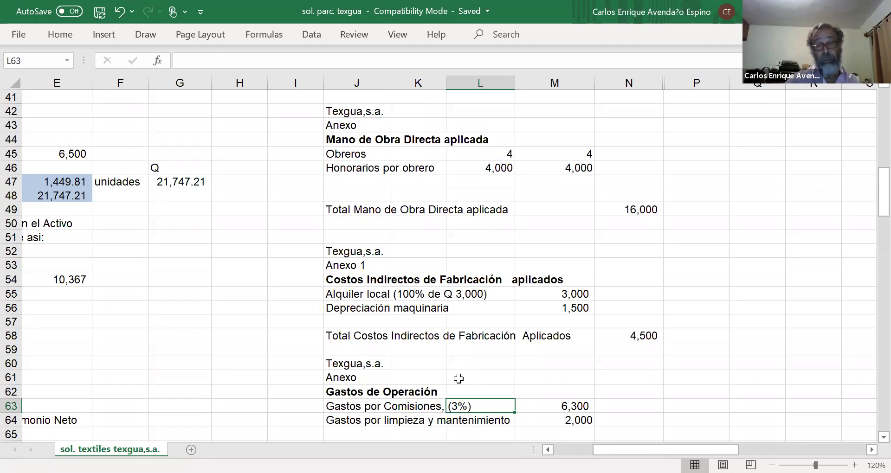
key(Right)
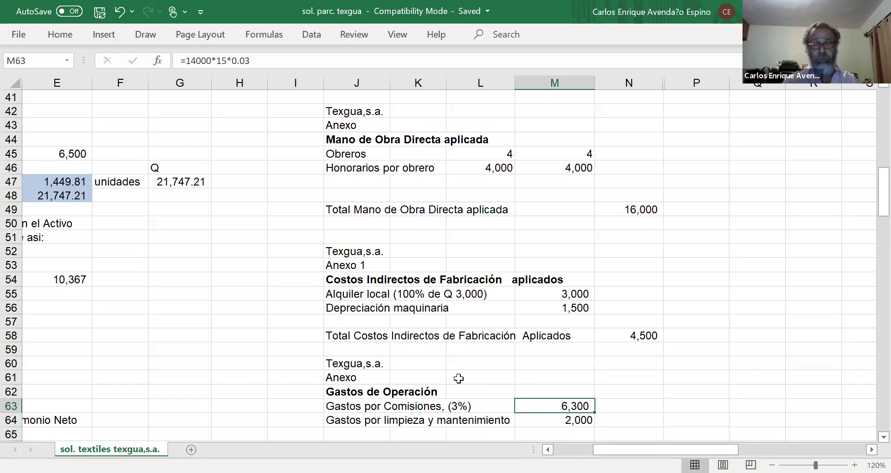
key(Down)
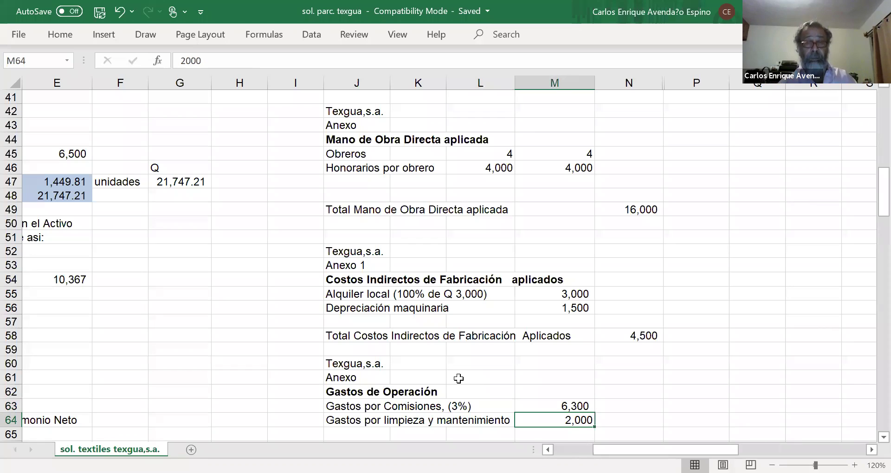
key(Down)
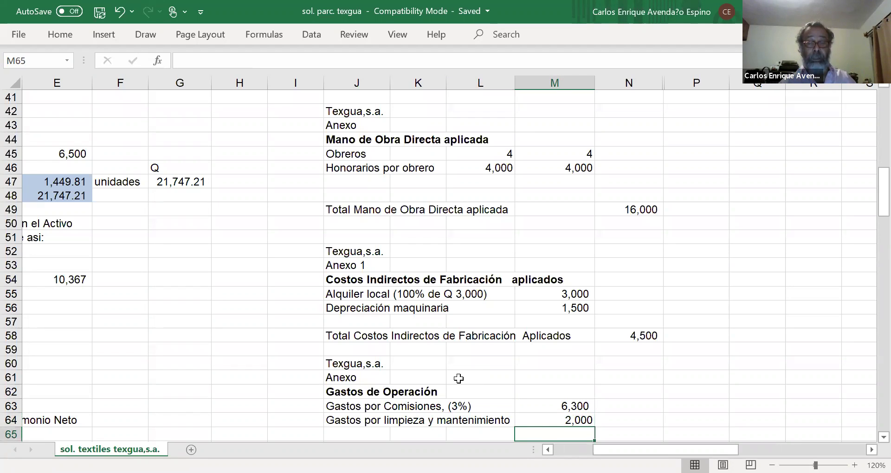
key(Down)
Return from the Gastos de Operación annex to the Evaluación row of the income statement in column B
key(Left)
key(Left)
key(Left)
key(Left)
key(Left)
key(Left)
key(Left)
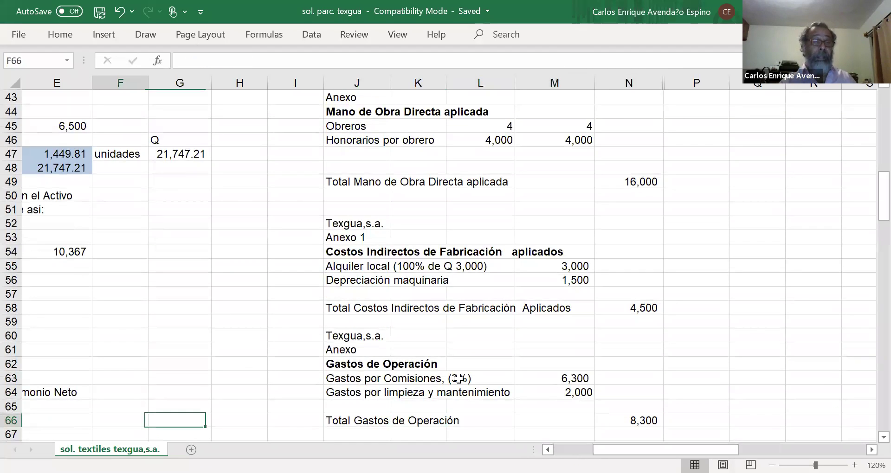
key(Left)
key(Left)
key(Left)
key(Left)
key(Up)
key(Up)
key(Up)
key(Up)
key(Up)
key(Up)
key(Up)
key(Up)
key(Up)
key(Up)
key(Up)
key(Up)
key(Up)
key(Up)
key(Up)
key(Up)
key(Up)
key(Up)
key(Up)
key(Up)
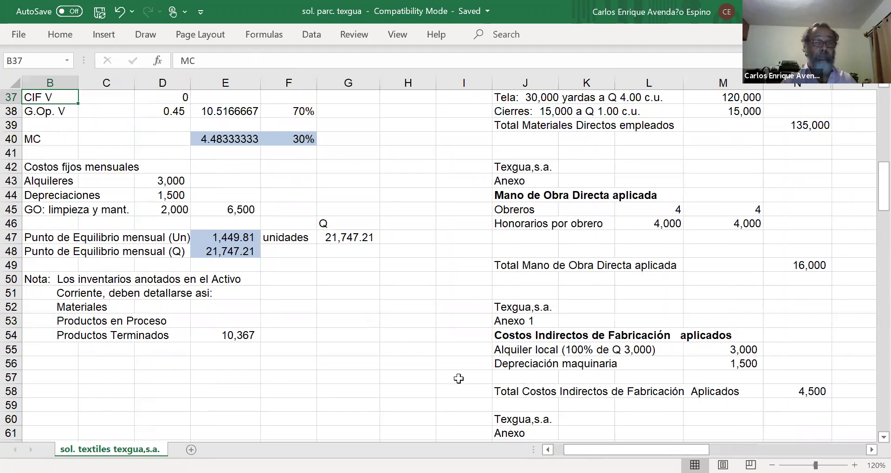
key(Up)
key(Up)
key(Up)
key(Up)
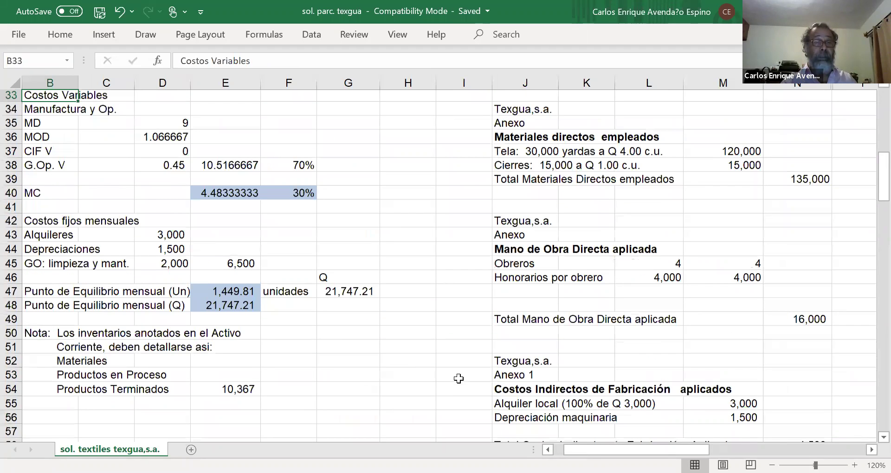
key(Up)
key(Up)
key(Up)
key(Up)
key(Up)
key(Up)
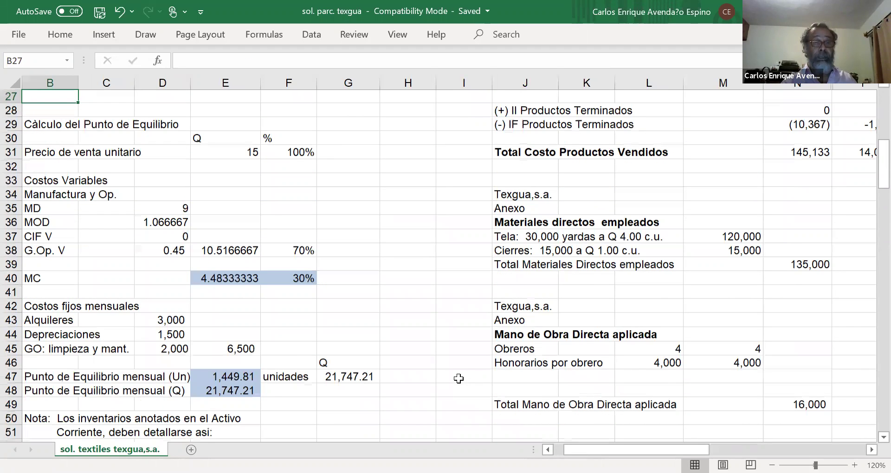
key(Up)
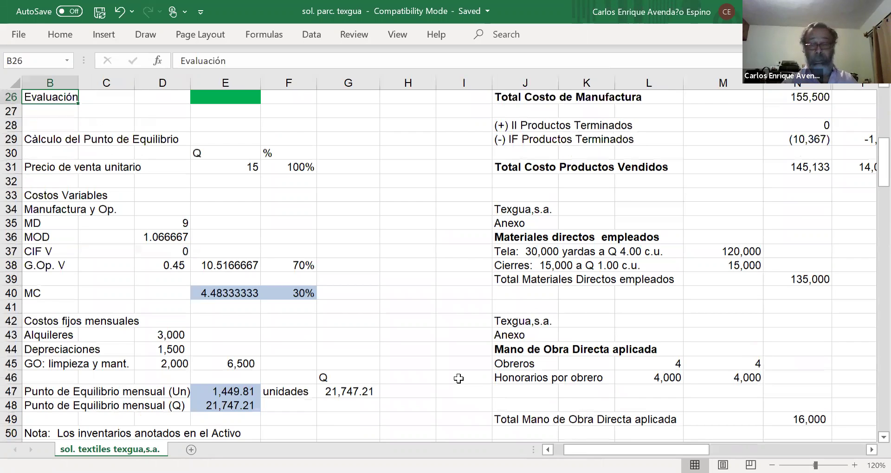
Check the Utilidad en Operación formula in E20 of the income statement
scroll(459, 379, up, 4)
key(Right)
key(Right)
key(Right)
key(Up)
key(Up)
key(Up)
key(Up)
key(Up)
key(Up)
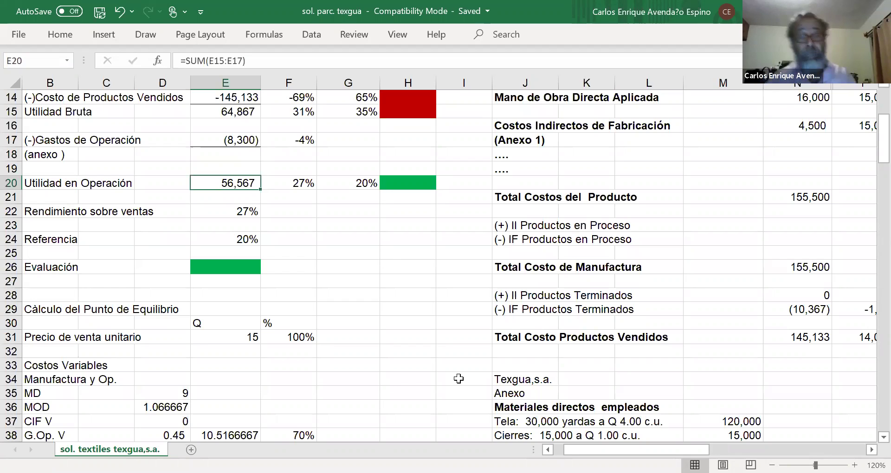
Check the Costo de Productos Vendidos reference in E14 and its percentage-of-sales formula in F14
key(Up)
key(Up)
key(Up)
key(Up)
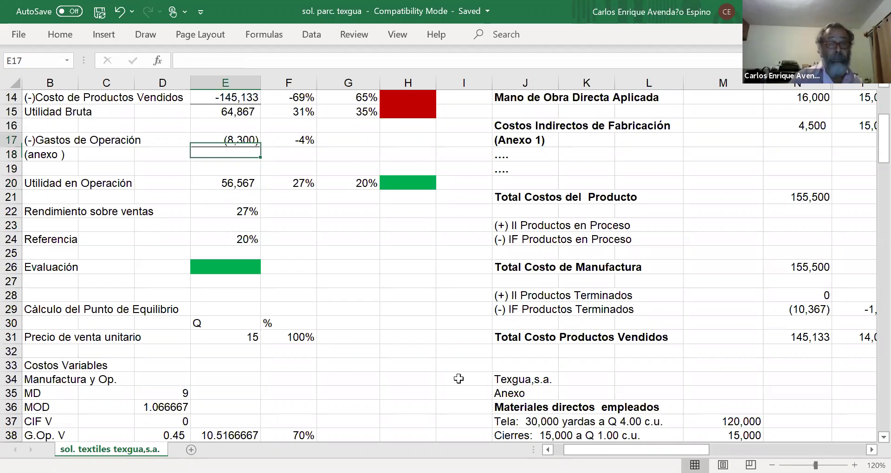
key(Up)
key(Up)
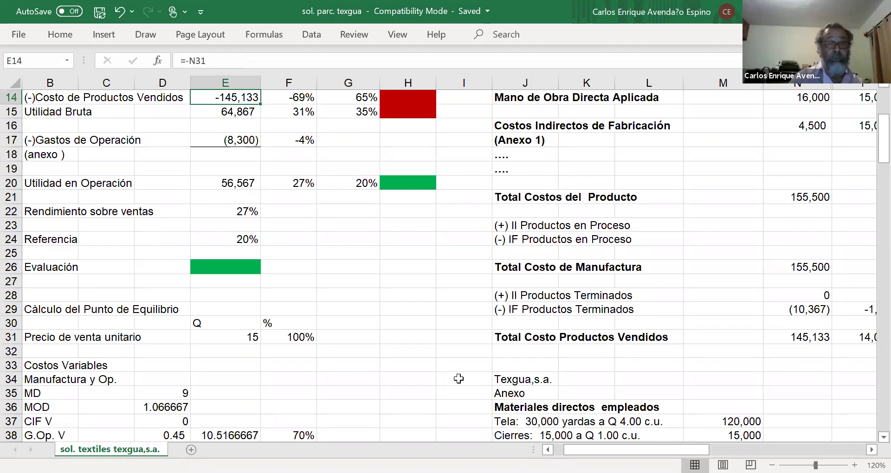
scroll(458, 379, up, 1)
key(Right)
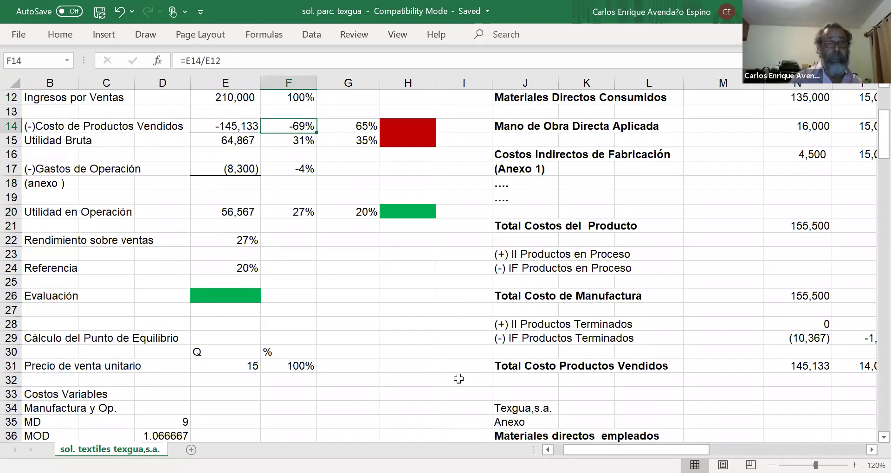
Compare the reference percentages in G14 and G15 with the calculated cost and gross profit percentages in F14 and F15
key(Right)
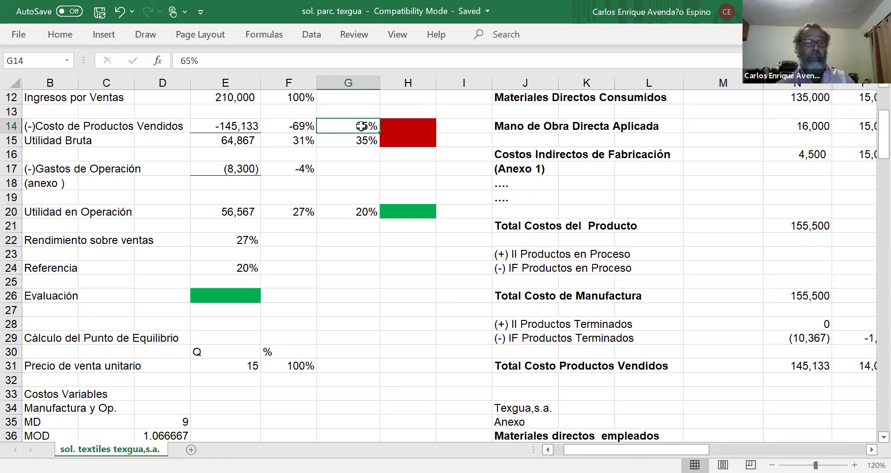
click(365, 140)
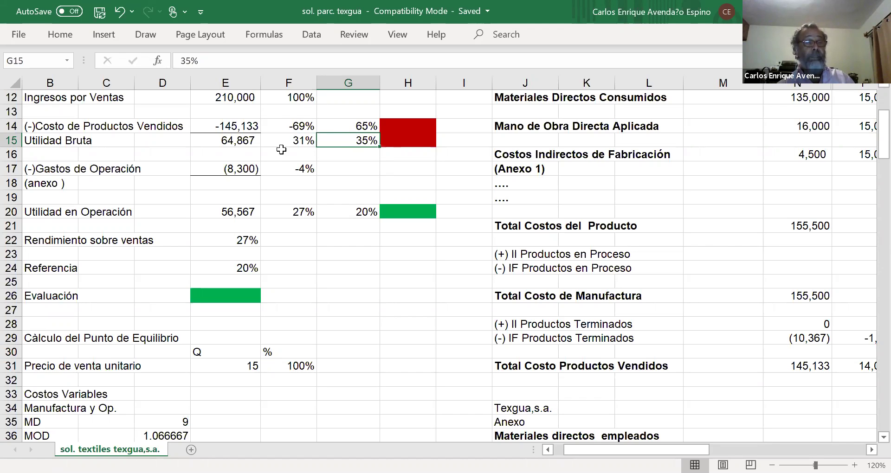
click(281, 125)
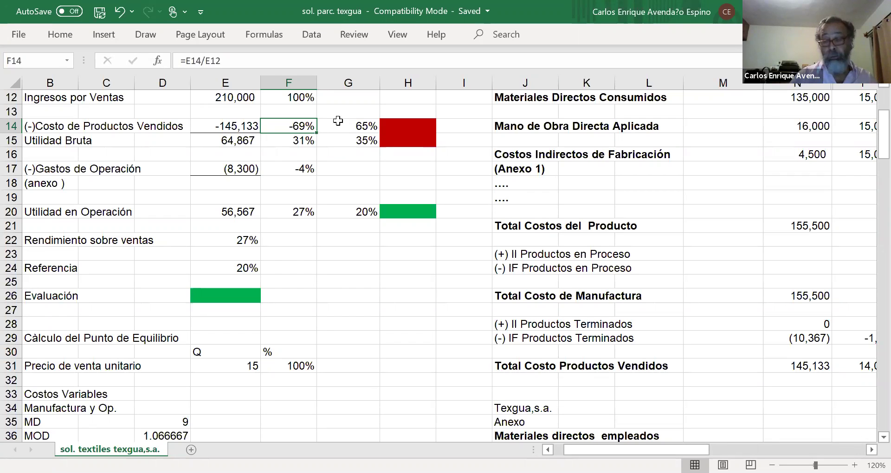
key(Down)
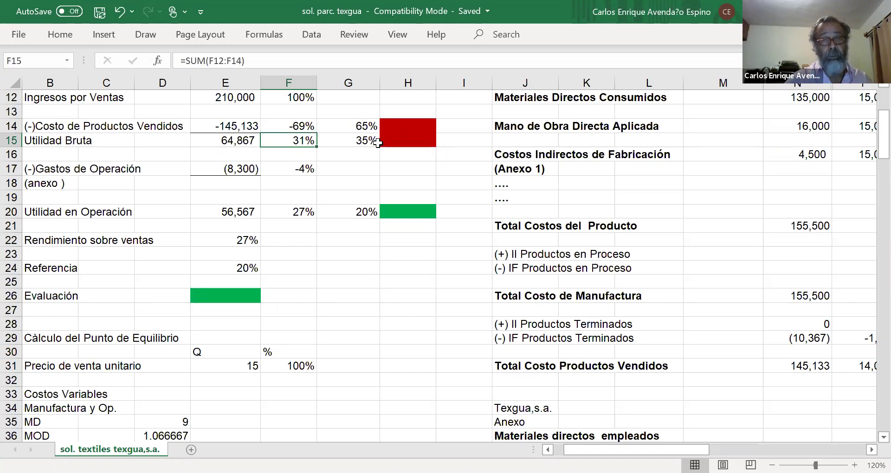
Compare the Utilidad en Operación percentage in F20 with the reference in G20 and its evaluation colour in H20
click(401, 126)
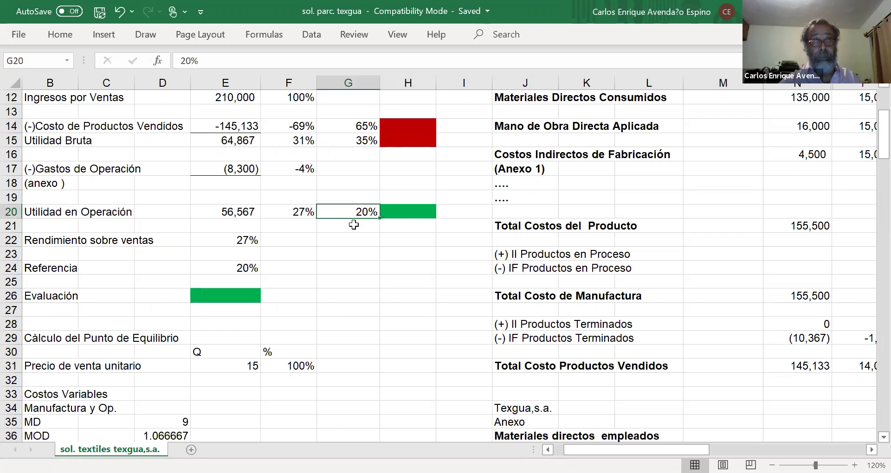
click(302, 212)
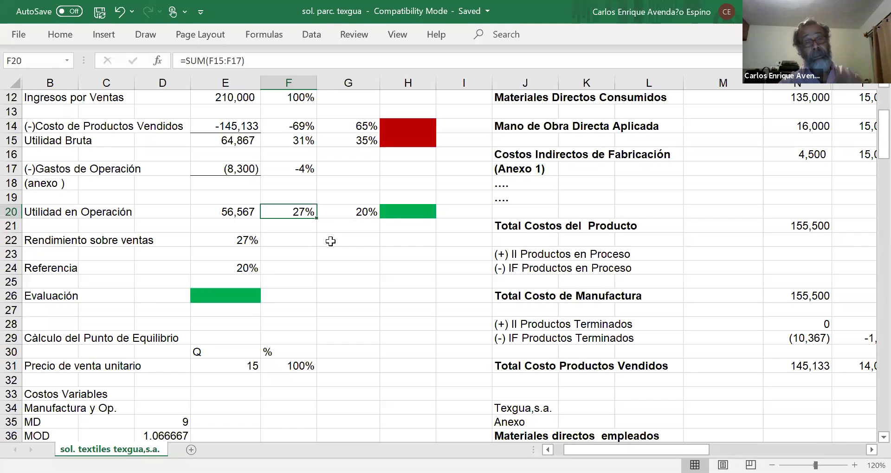
click(408, 213)
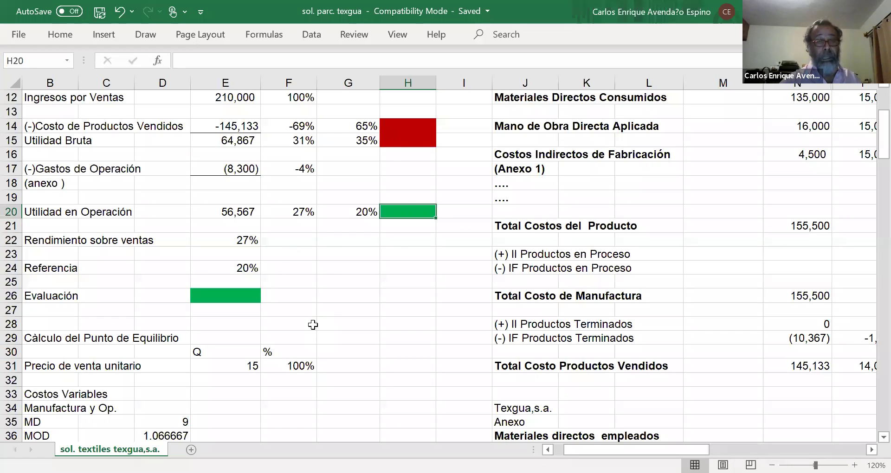
Go to the Càlculo del Punto de Equilibrio heading in B29, below the income statement
key(Down)
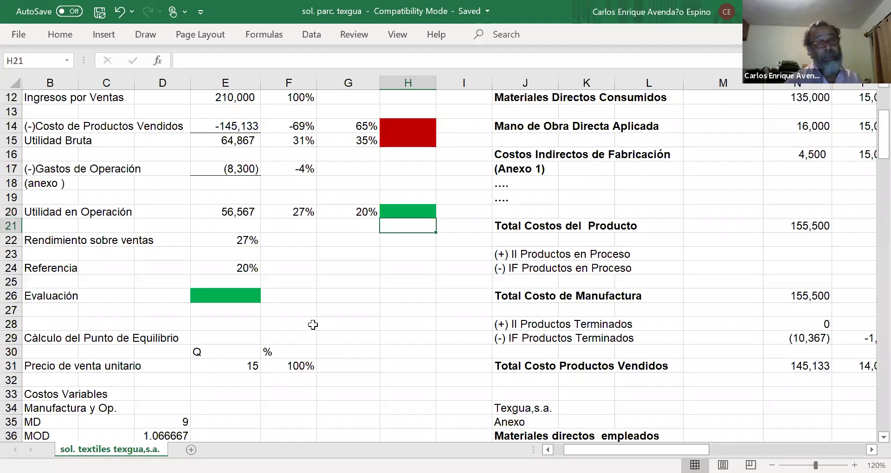
key(Down)
key(Down)
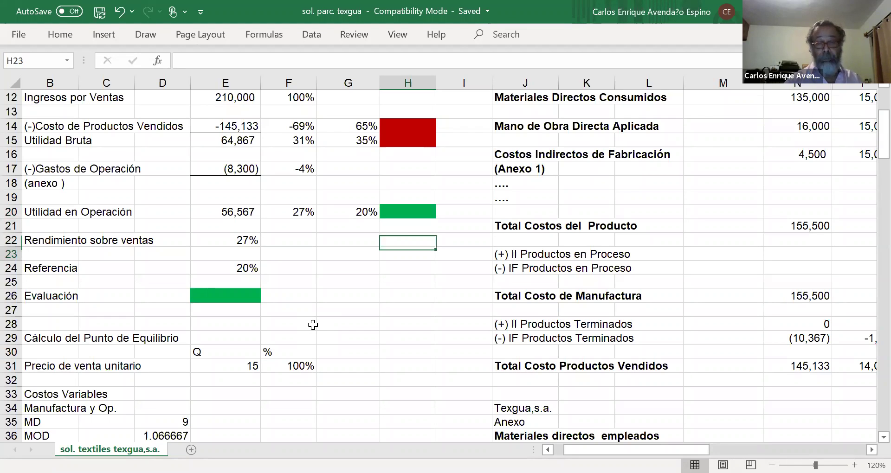
key(Down)
key(Down)
key(Down)
key(Down)
key(Down)
key(Down)
key(Down)
key(Down)
key(Down)
key(Down)
key(Down)
key(Down)
key(Down)
key(Down)
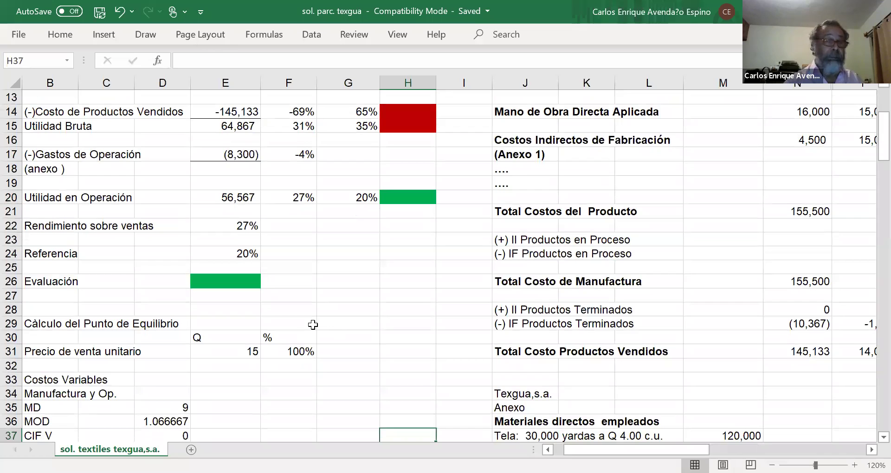
key(Down)
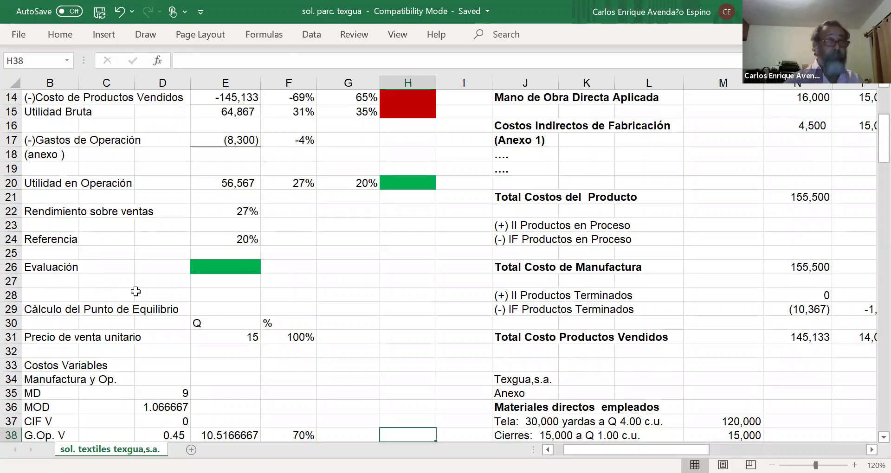
click(51, 310)
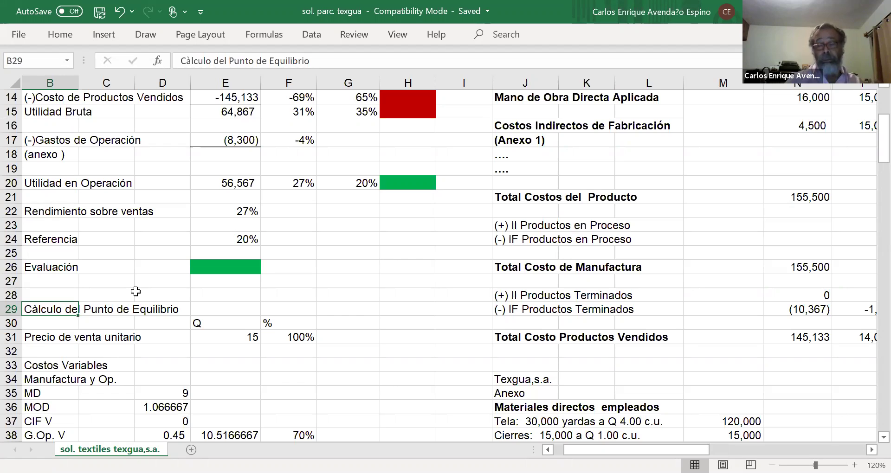
Check the Precio de venta unitario value in E31 of the break-even calculation
key(Down)
key(Down)
key(Down)
key(Down)
key(Down)
key(Down)
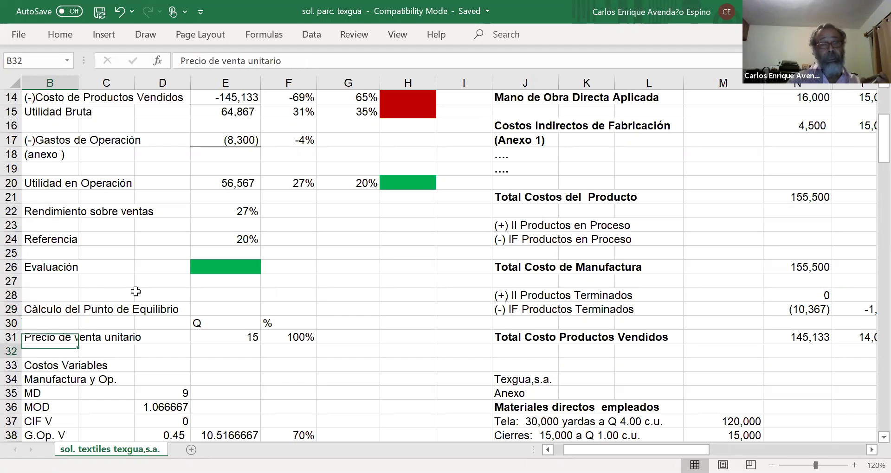
key(Down)
key(Up)
key(Up)
key(Up)
key(Up)
key(Up)
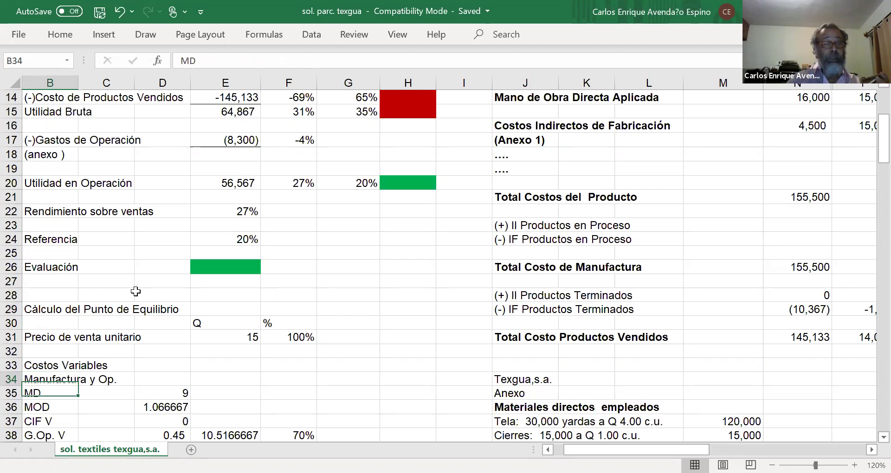
key(Right)
key(Right)
key(Right)
key(Right)
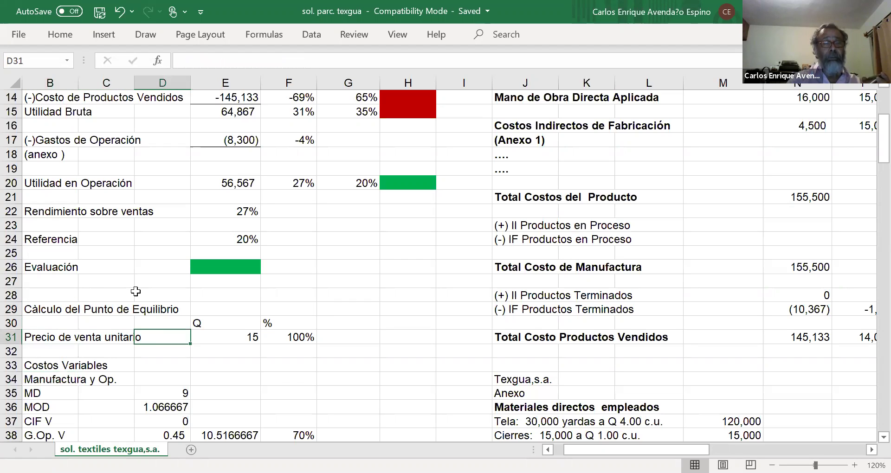
key(Left)
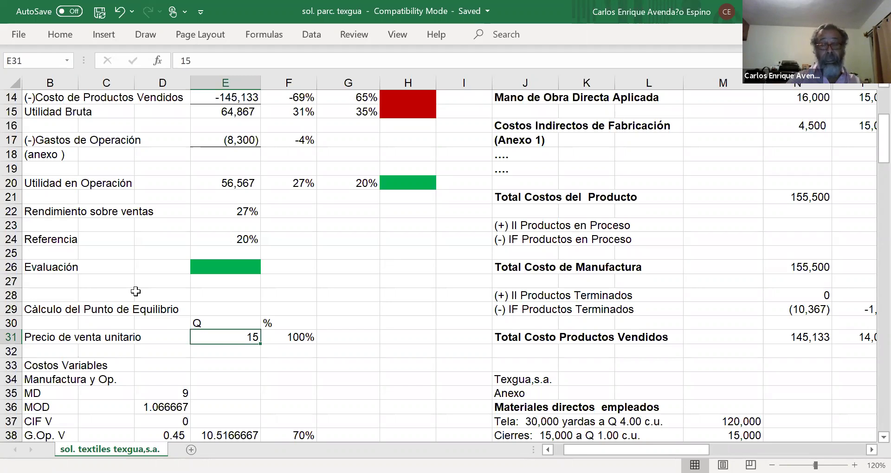
key(Down)
key(Up)
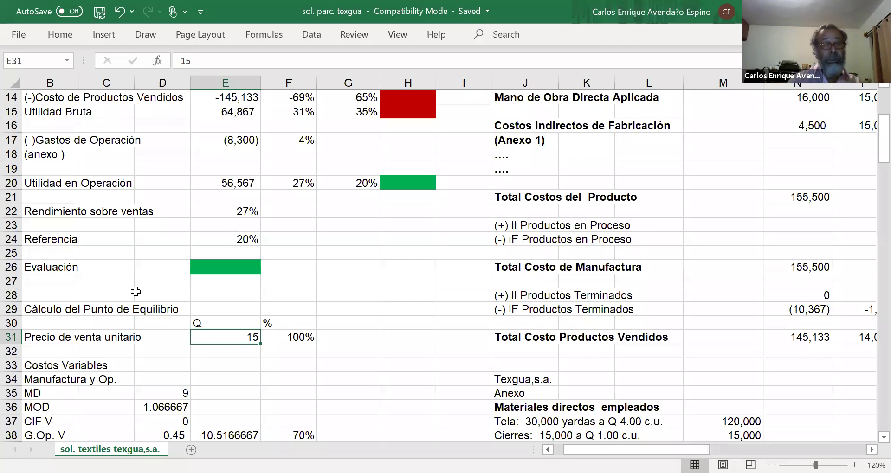
Go to the Manufactura y Op. label in B34 under Costos Variables
key(Right)
key(Down)
key(Down)
key(Down)
key(Left)
key(Left)
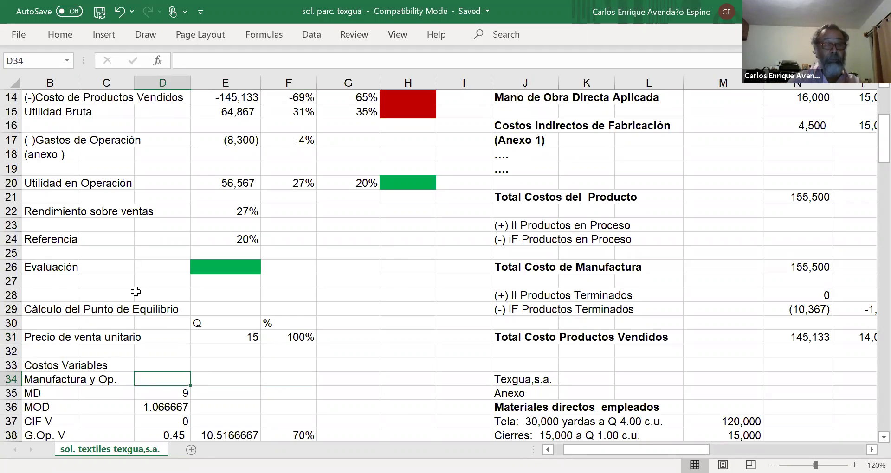
key(Left)
key(Left)
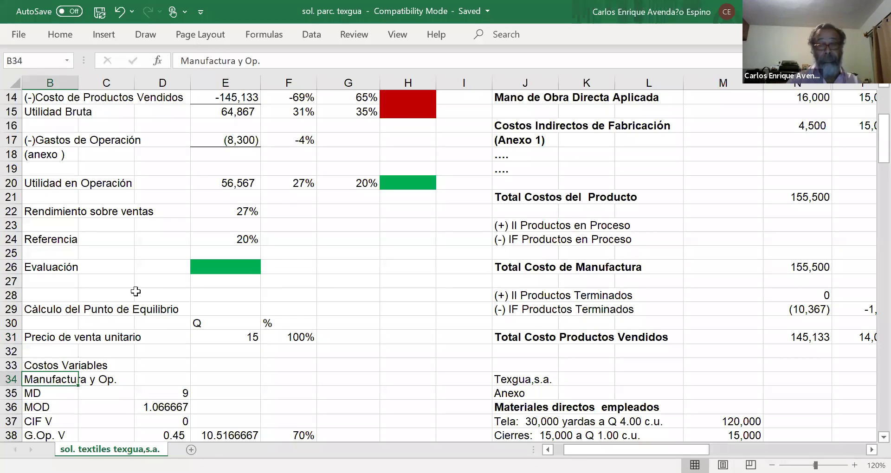
Check the unit variable cost entries for MD, MOD, CIF V and G.Op. V in D35 through D38
key(Down)
key(Up)
key(Down)
key(Right)
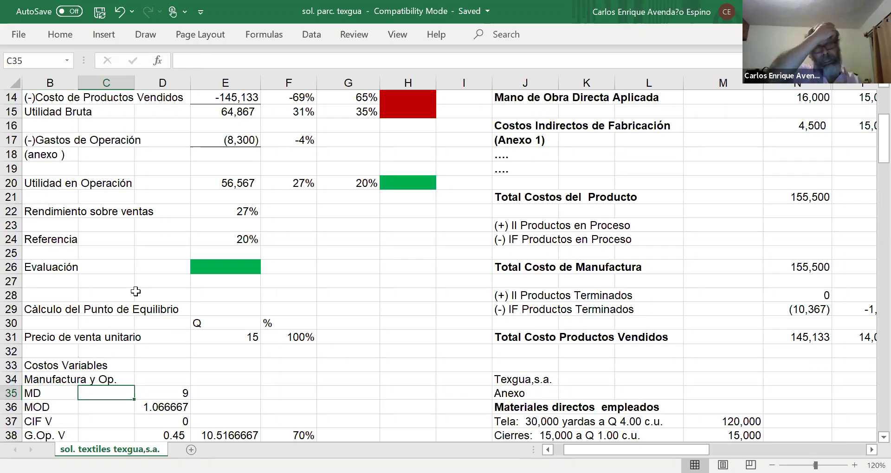
key(Right)
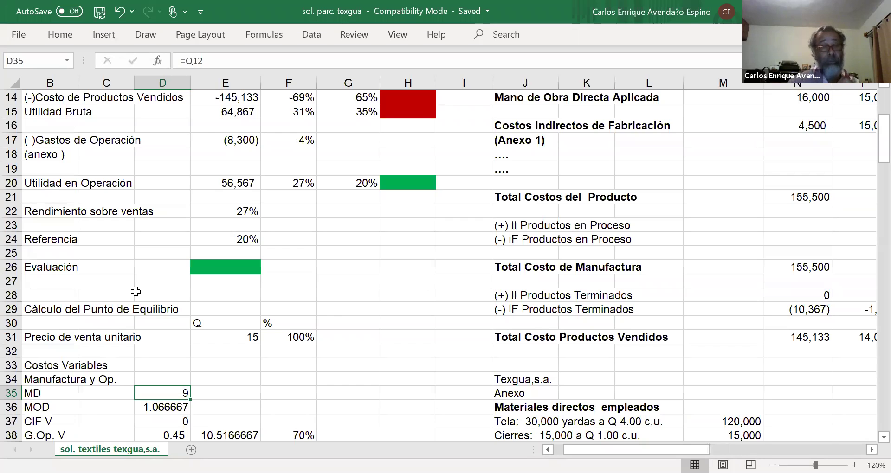
key(Down)
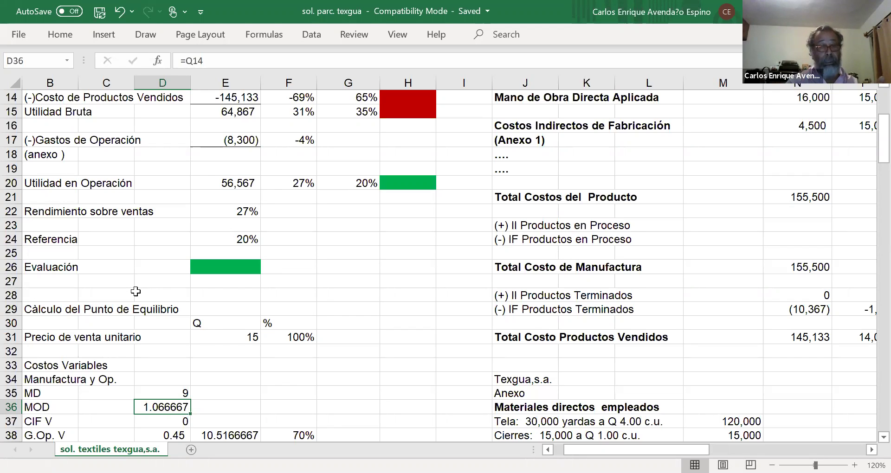
key(Down)
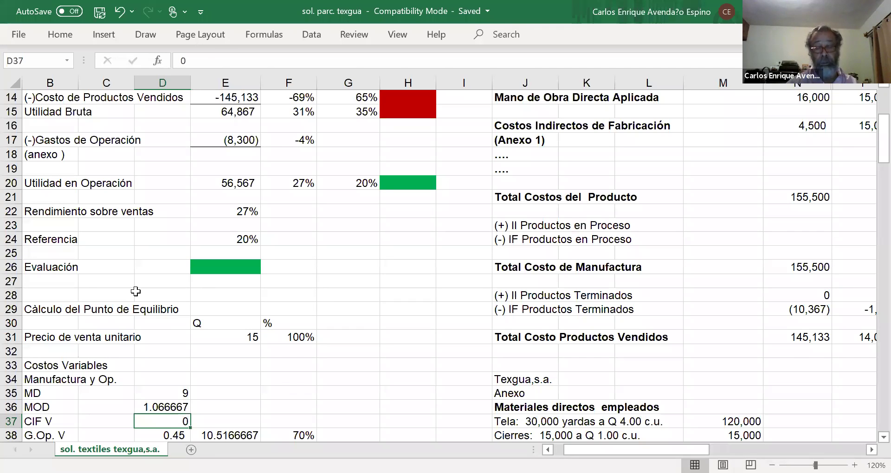
key(Down)
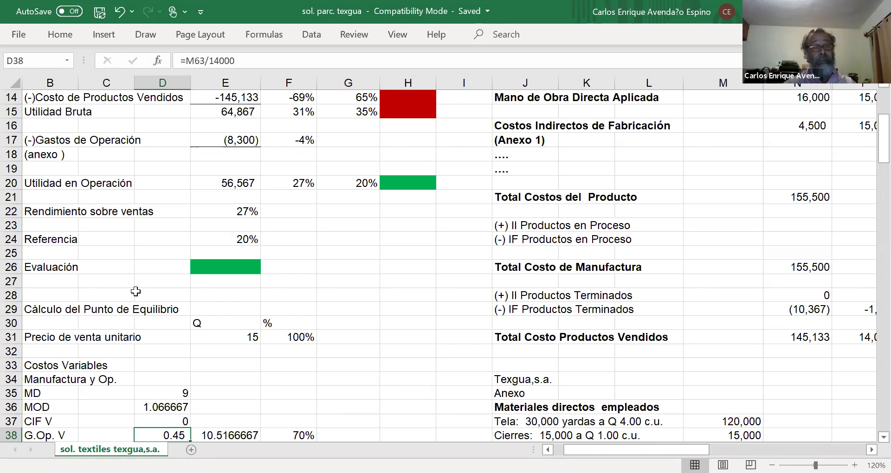
Check the total unit variable cost in E38 and the contribution margin (MC) formula in E40
key(Right)
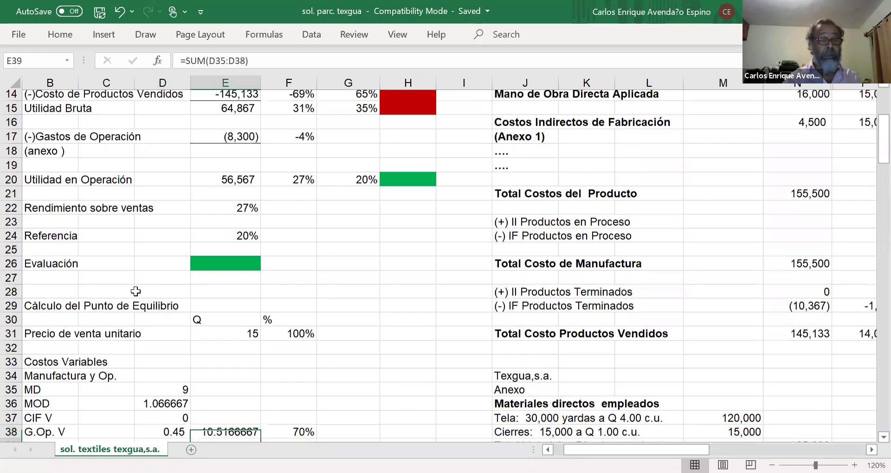
key(Down)
key(Down)
key(shift+Right)
key(Left)
key(Left)
key(Left)
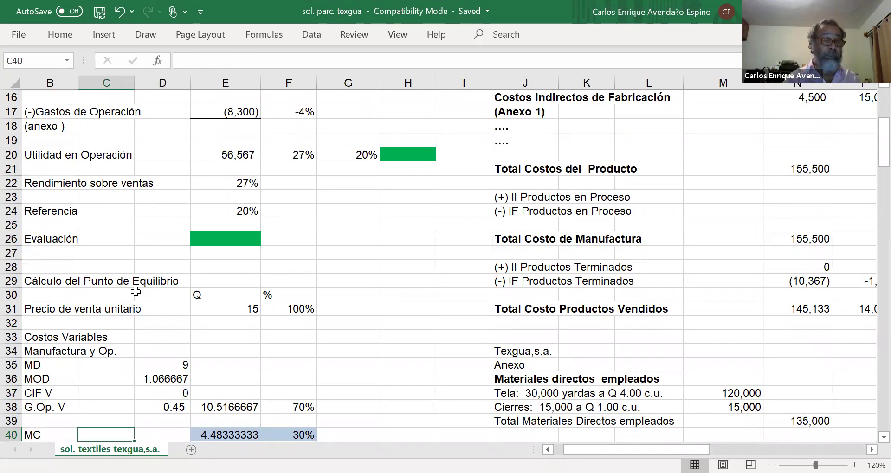
key(Right)
key(Right)
key(Right)
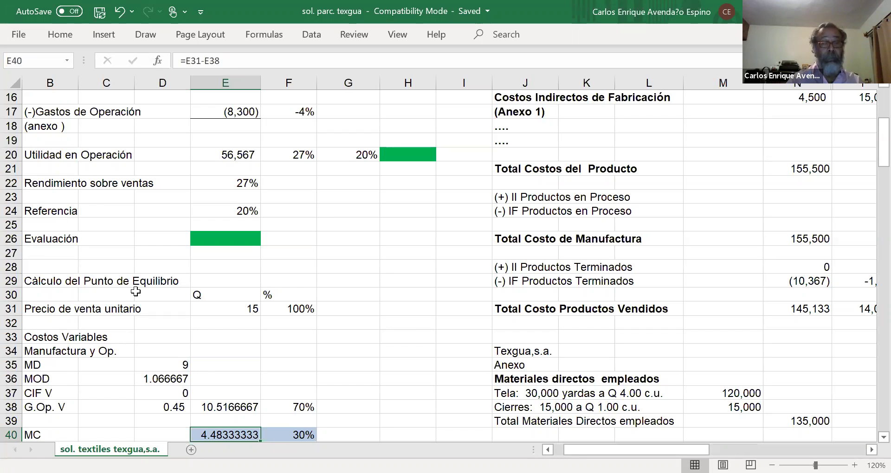
Check the monthly fixed cost references for Alquileres, Depreciaciones and GO: limpieza y mant. in D43:D45 and their sum in E45
key(Return)
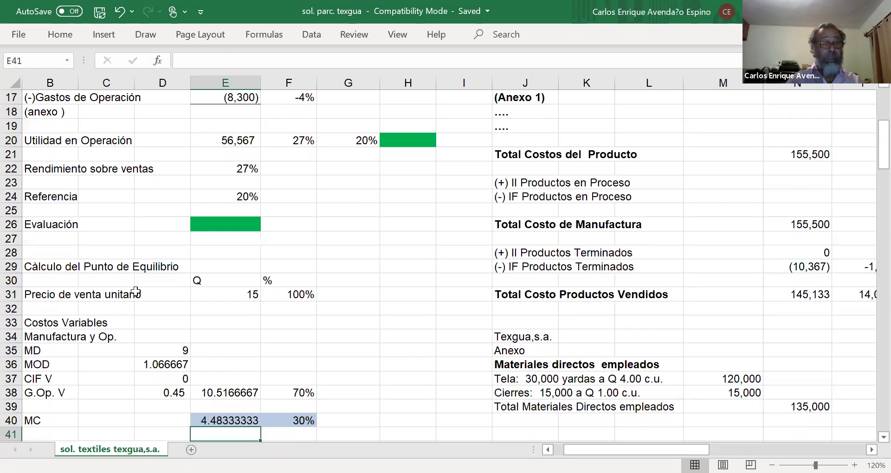
key(Return)
key(Return)
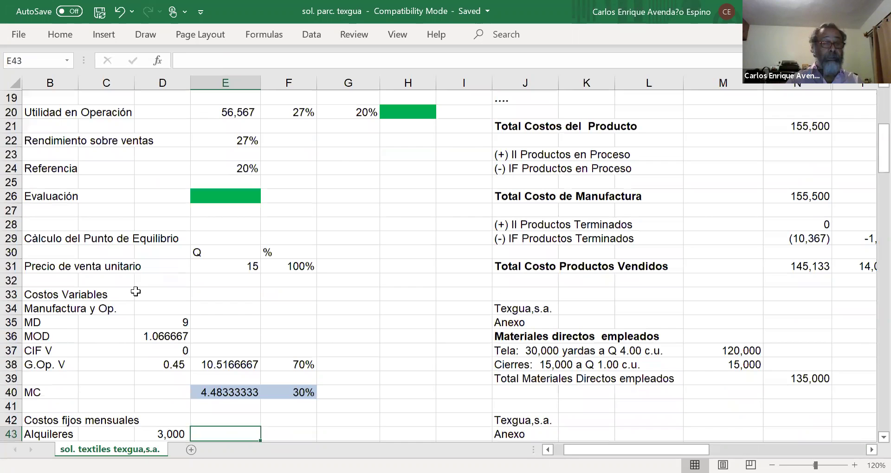
key(Return)
key(Return)
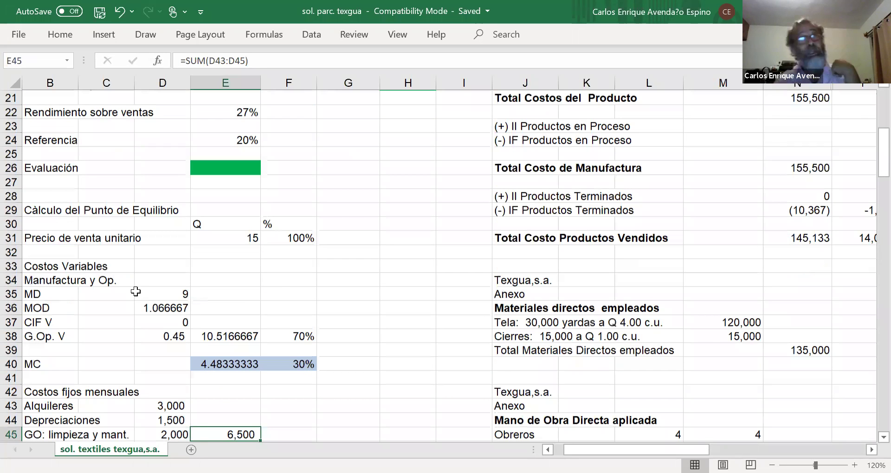
key(Up)
key(Up)
key(Left)
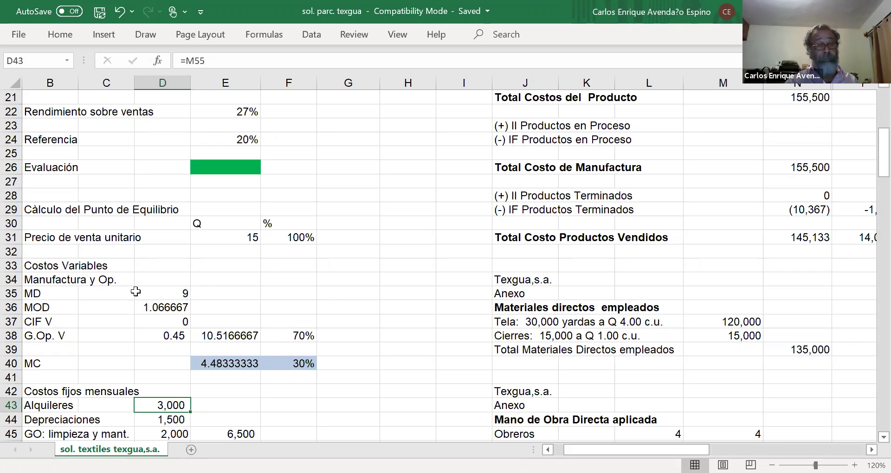
key(Down)
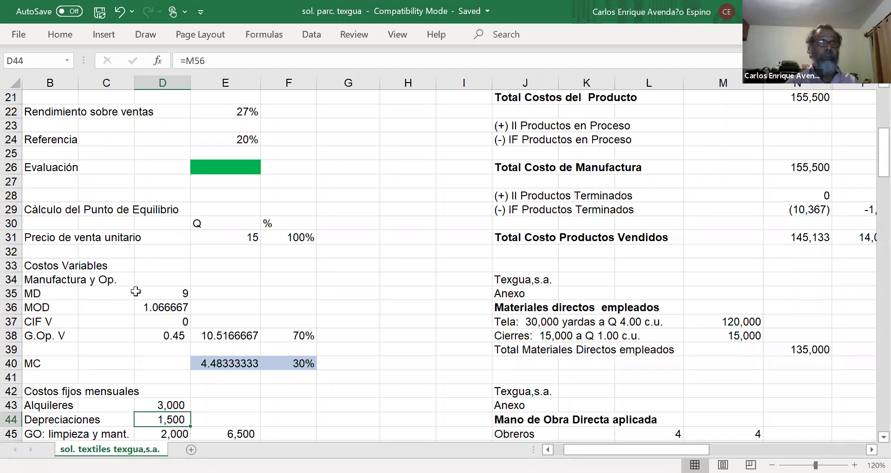
key(Down)
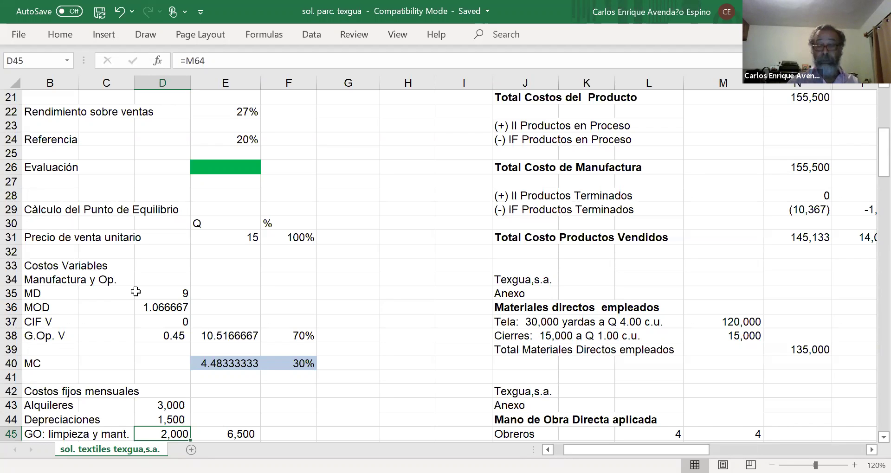
key(Right)
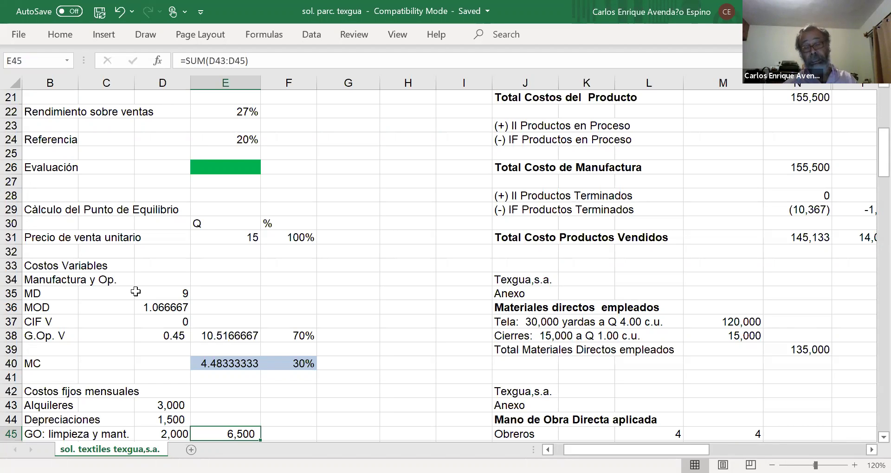
Trace the contribution margin in E40 and the fixed cost total in E45 into the monthly break-even units formula in E47
key(Up)
key(Up)
key(Up)
key(Up)
key(Up)
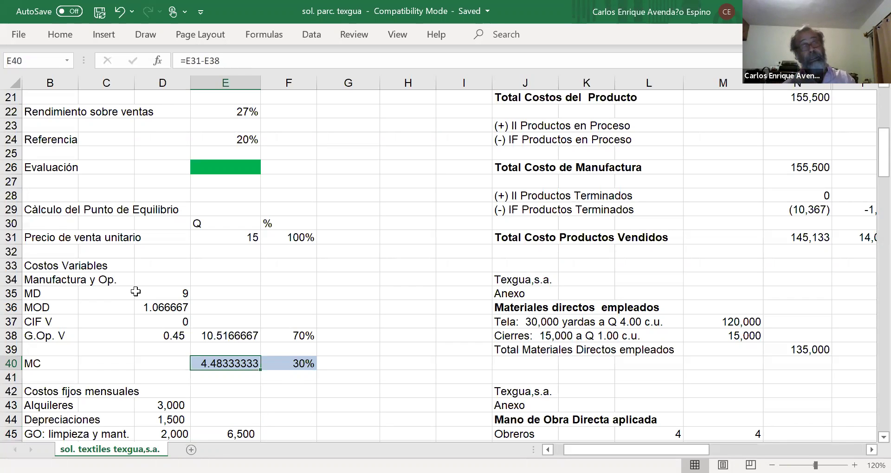
key(Down)
key(Down)
key(Down)
key(Down)
key(Down)
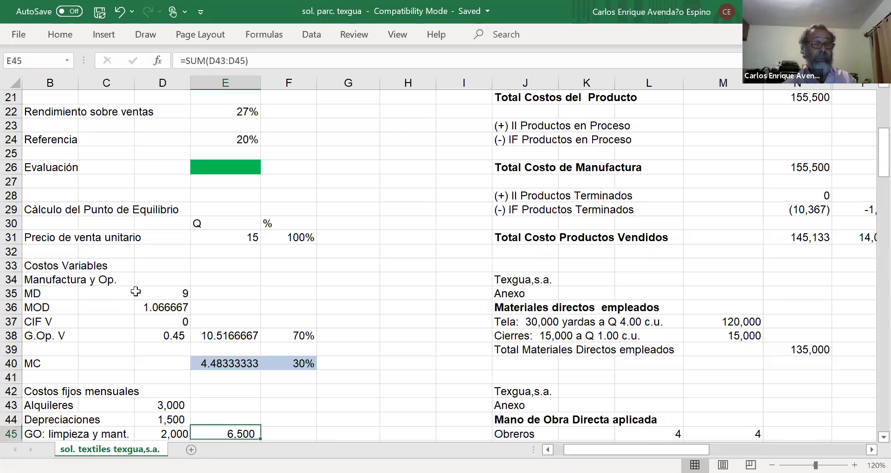
key(Down)
key(Down)
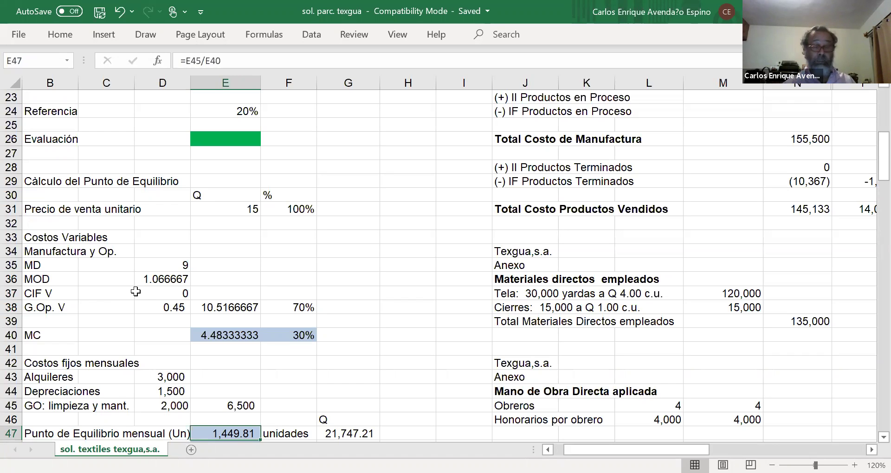
View the Punto de Equilibrio mensual (Q) row and return to the break-even units formula in E47
key(Down)
key(Down)
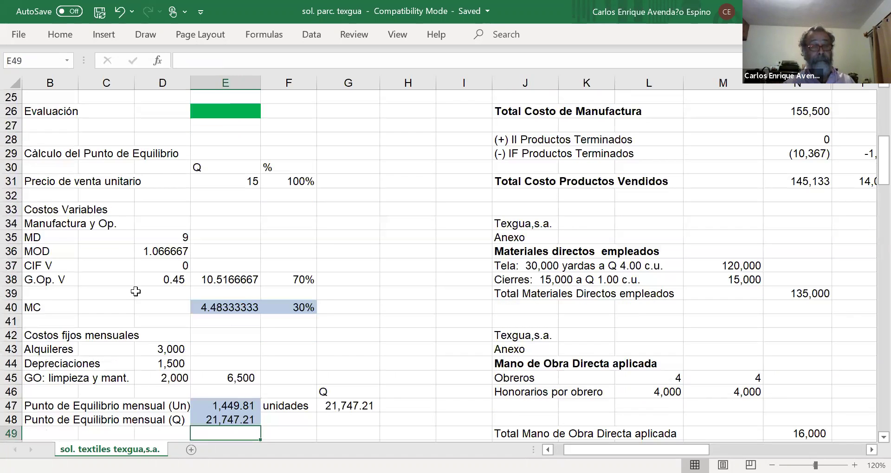
key(Up)
key(Up)
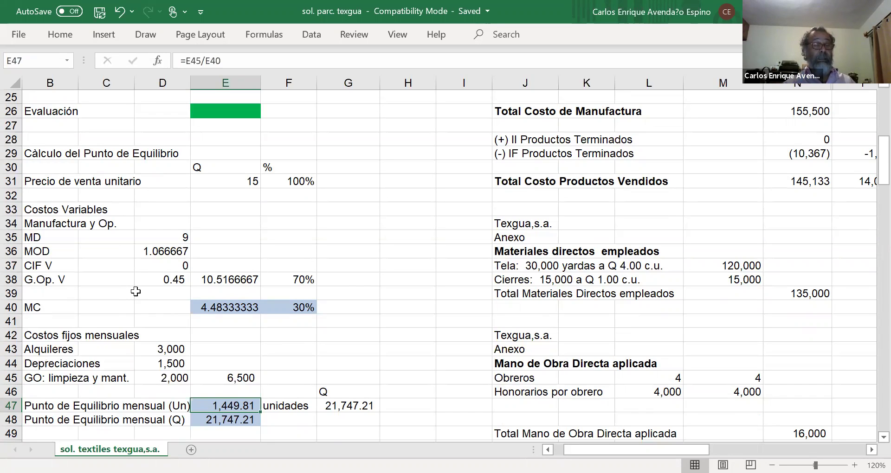
Check the monthly break-even formula in quetzales in E48
key(Return)
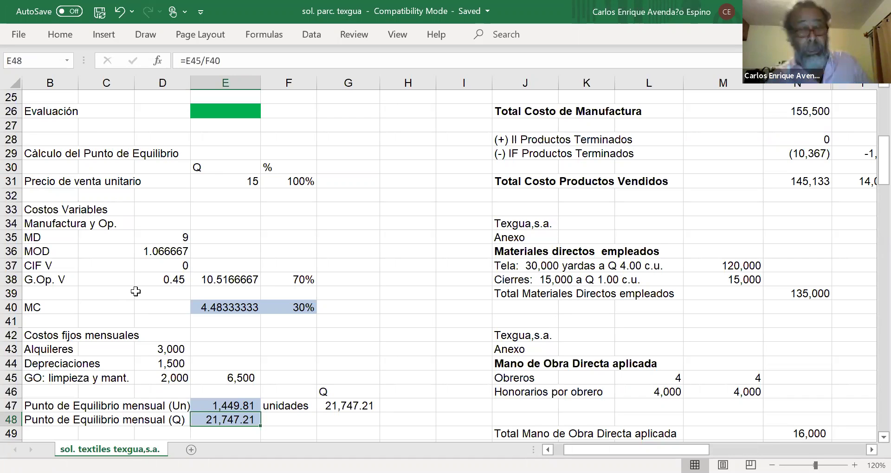
key(Up)
key(Up)
key(Up)
key(Up)
key(Up)
key(Up)
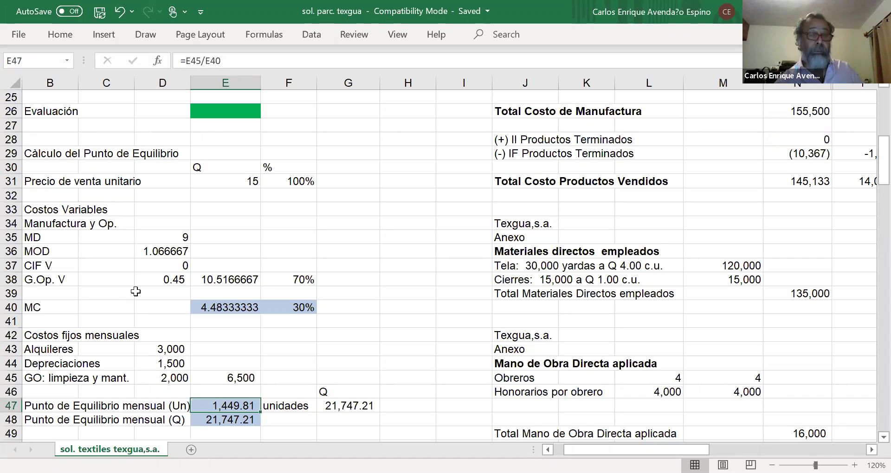
Trace back through the unit variable cost total in E38 to the sale price percentage in F31
key(Up)
key(Up)
key(Up)
key(Up)
key(Up)
key(Up)
key(Up)
key(Up)
key(Up)
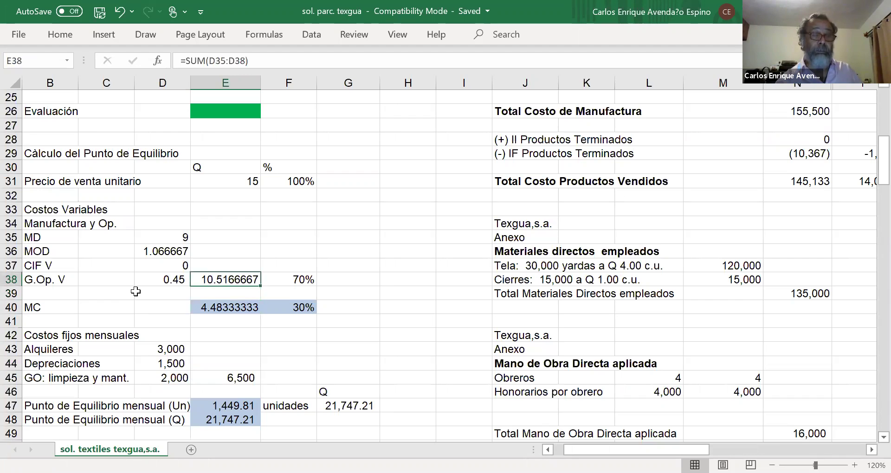
key(Up)
key(Up)
key(Right)
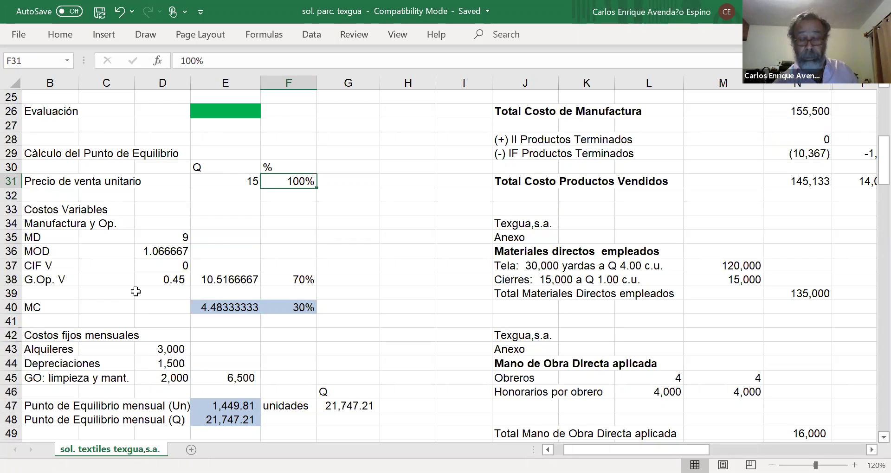
Check the variable cost percentage formula in F38 and the contribution margin percentage formula in F40
key(Down)
key(Down)
key(Down)
key(Down)
key(Down)
key(Down)
key(Down)
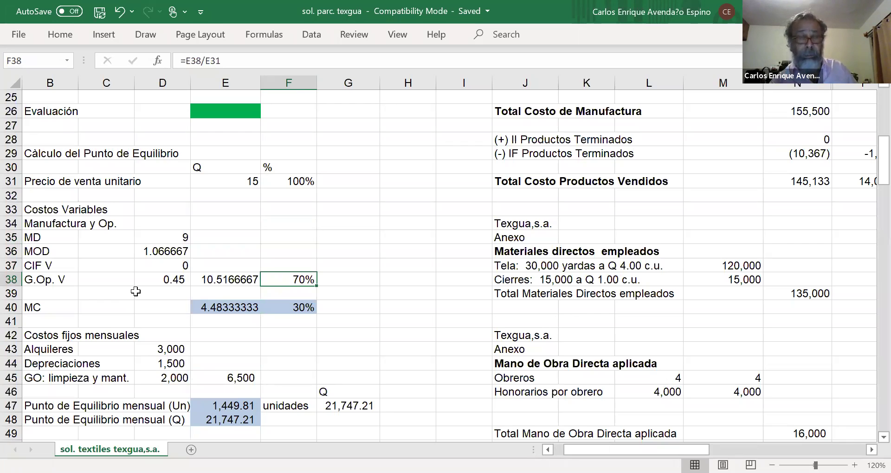
key(Down)
key(Down)
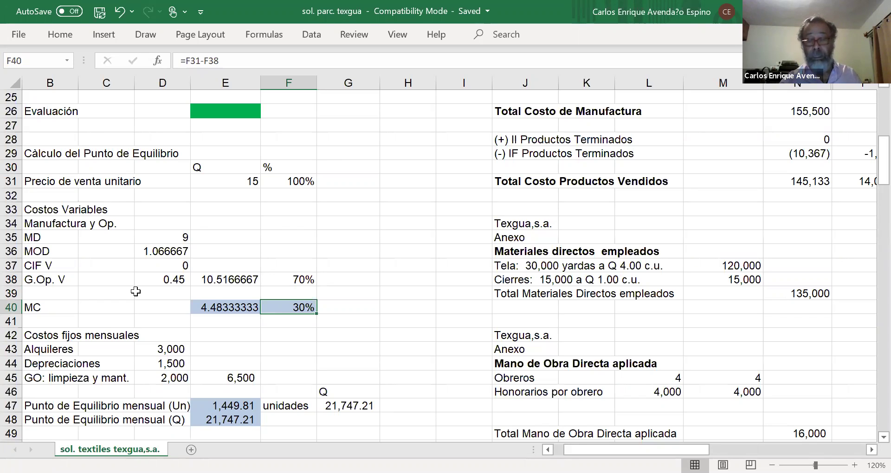
Check the formula in G47 that converts the monthly break-even units into quetzales
key(Down)
key(Down)
key(Down)
key(Down)
key(Down)
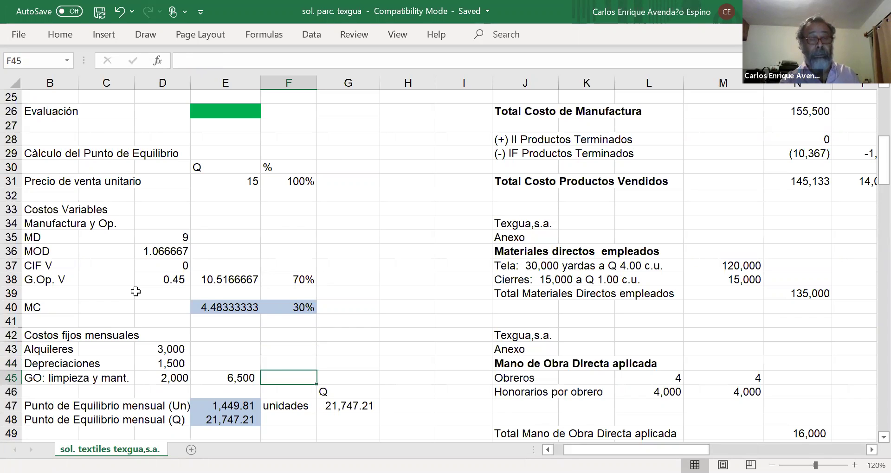
key(Right)
key(Down)
key(Down)
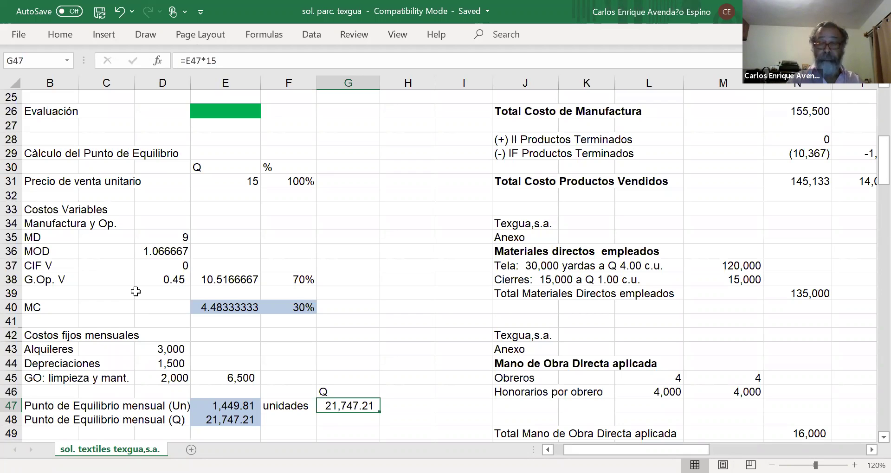
View the area below the break-even calculation and return to the quetzales formula in G47
key(Down)
key(Down)
key(Down)
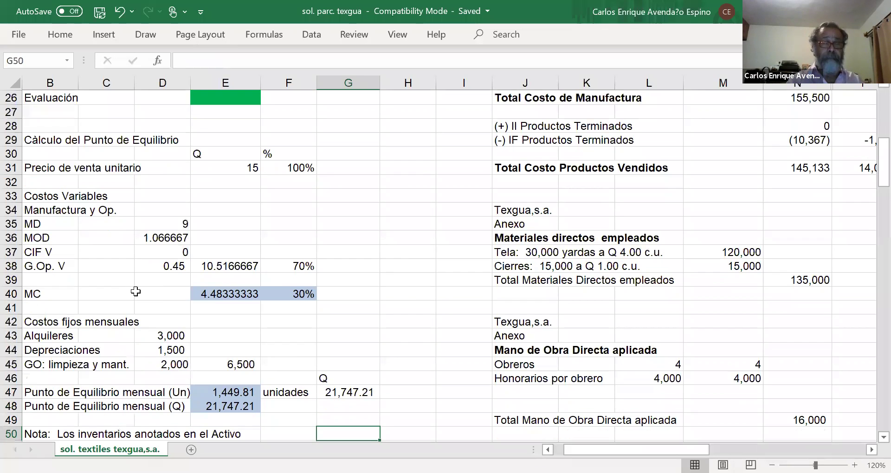
key(Down)
key(Down)
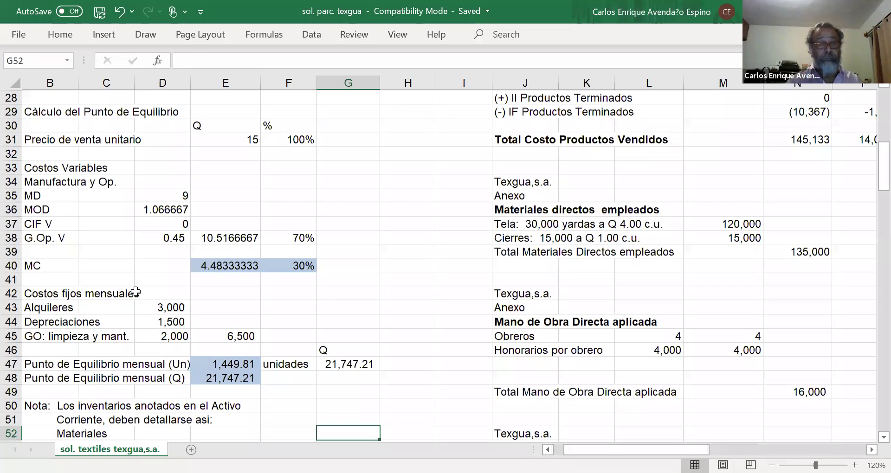
scroll(135, 293, down, 2)
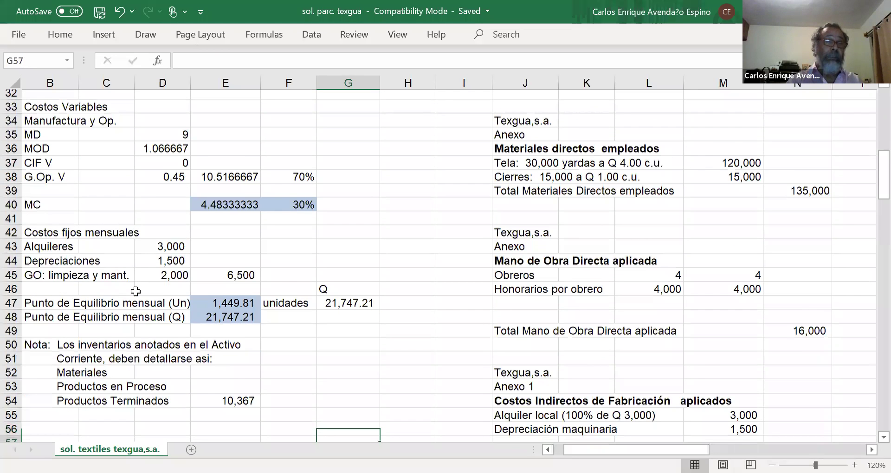
key(Up)
key(Up)
key(Up)
key(Up)
key(Up)
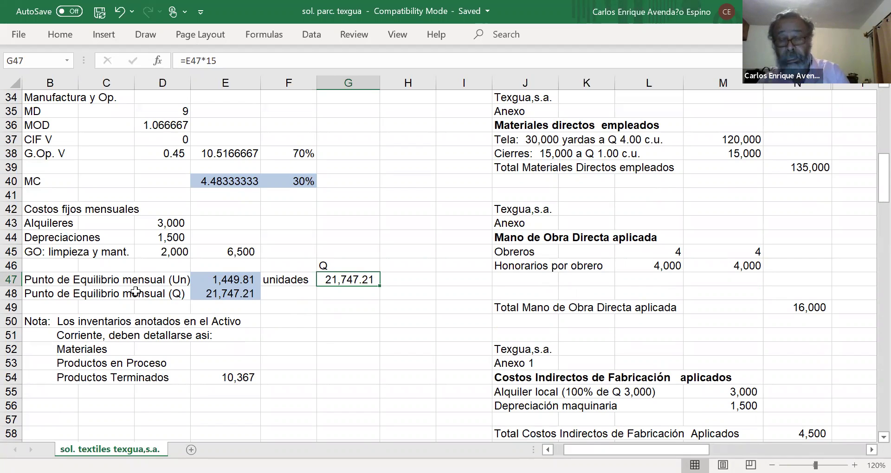
Review the note in rows 50 to 54 on how to detail the inventories in Activo Corriente
key(Down)
key(Down)
key(Down)
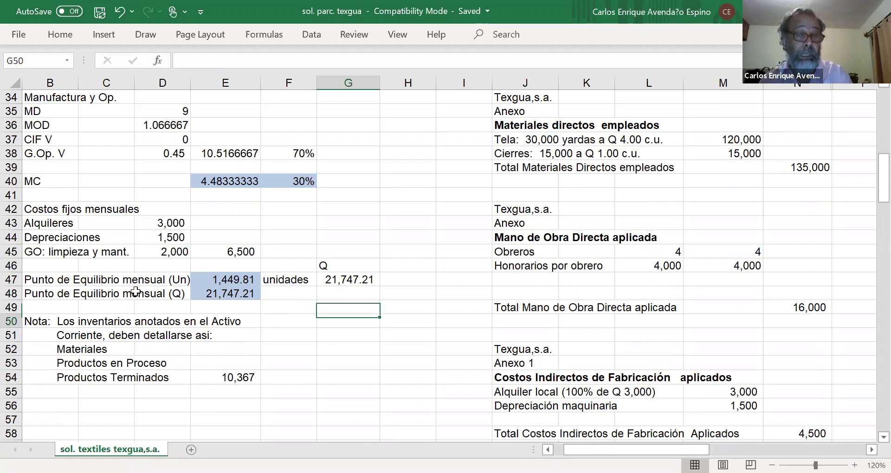
key(Down)
key(Down)
key(Down)
key(Down)
key(Down)
key(Down)
key(Down)
key(Down)
key(Down)
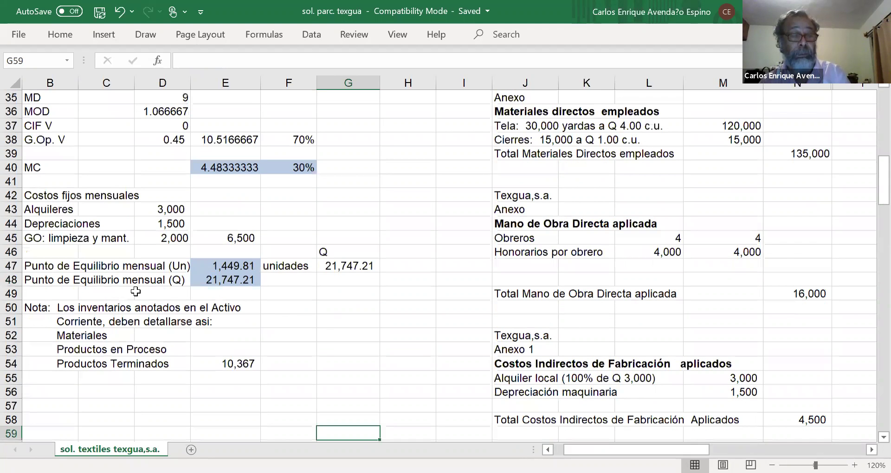
key(Down)
key(Down)
key(Down)
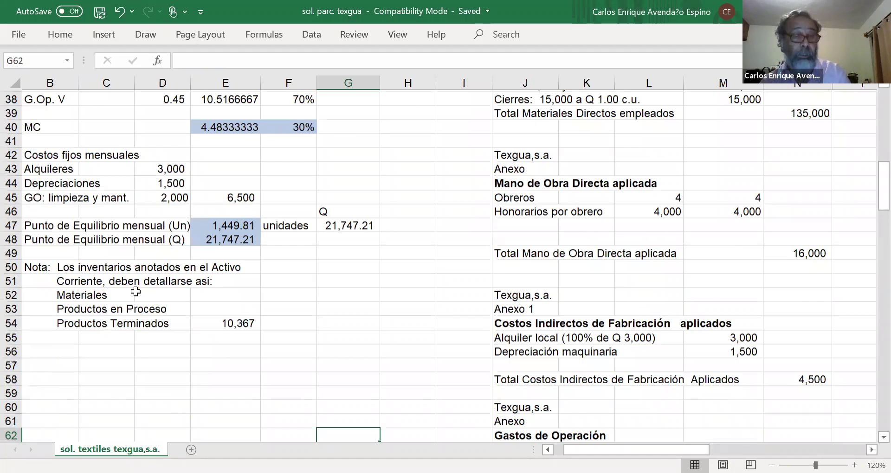
Locate the Estado de Variaciones en el Patrimonio Neto below the inventories note
key(Down)
key(Down)
key(Down)
key(Down)
key(Down)
key(Down)
key(Down)
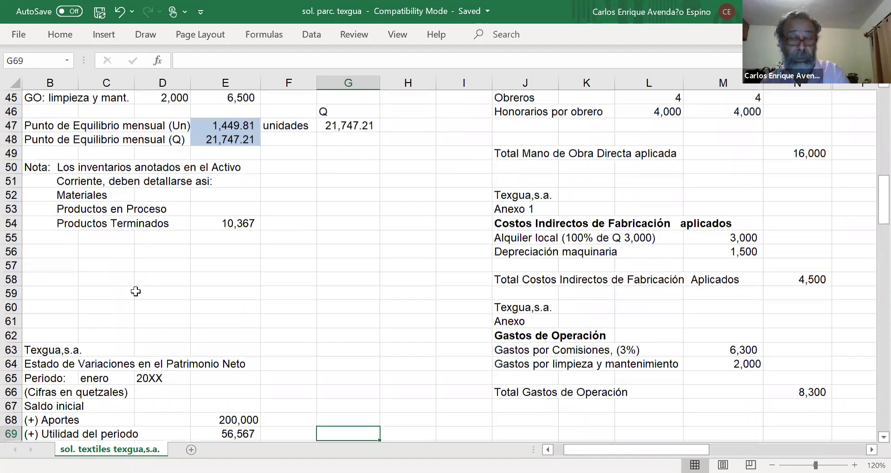
key(Down)
scroll(136, 292, down, 2)
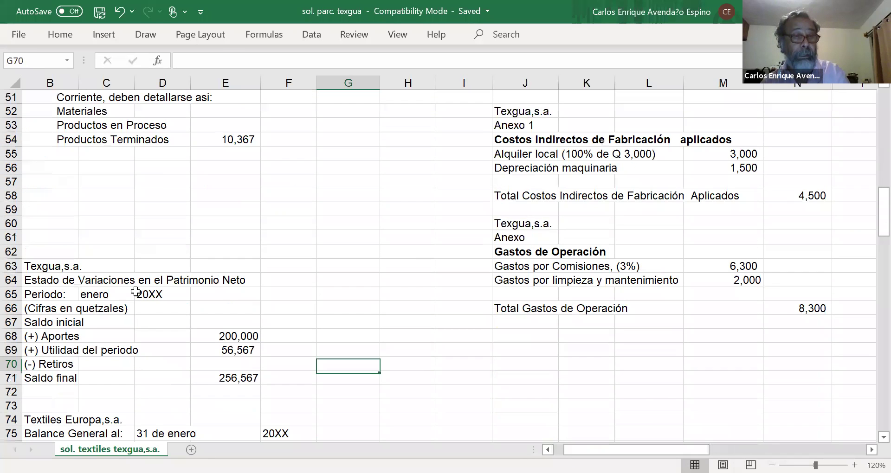
Check the Aportes amount in E68, the Utilidad del periodo reference in E69 and the Saldo final sum in E71
key(Up)
key(Up)
key(Left)
key(Left)
key(Left)
key(Left)
key(Left)
key(Left)
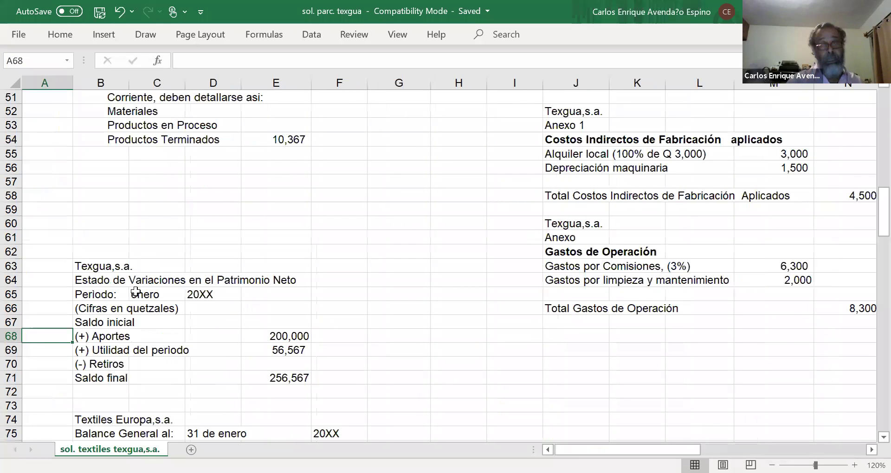
key(Right)
key(Right)
key(Right)
key(Right)
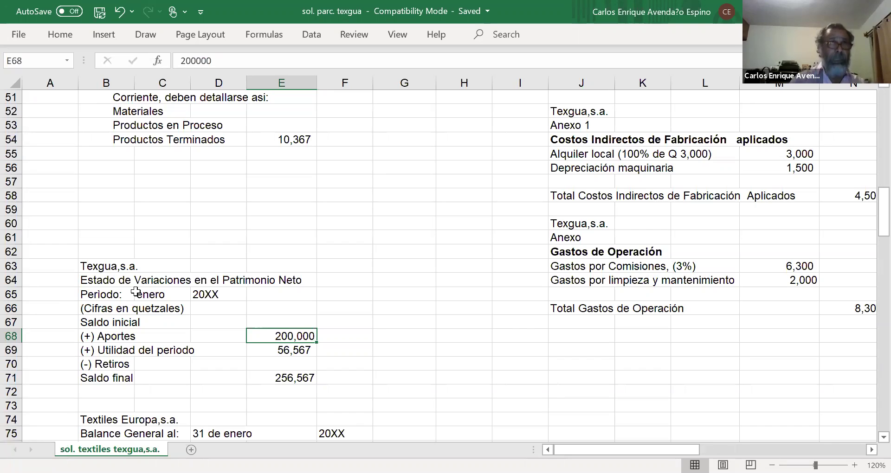
key(Down)
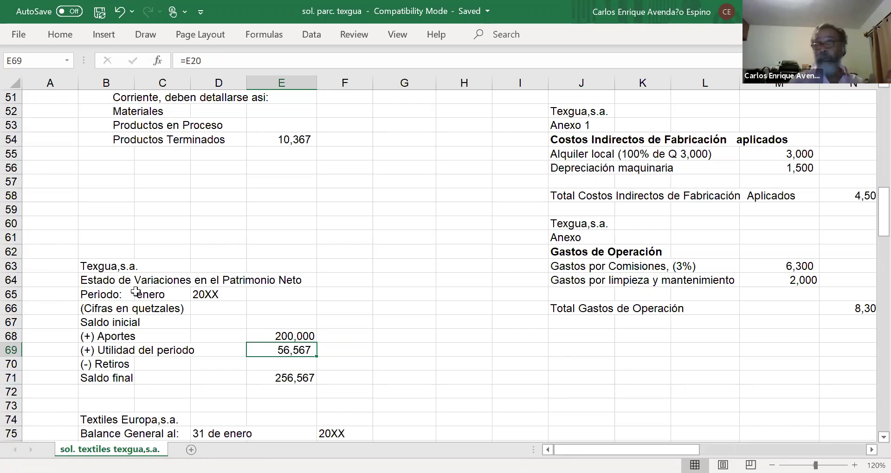
key(Down)
key(Down)
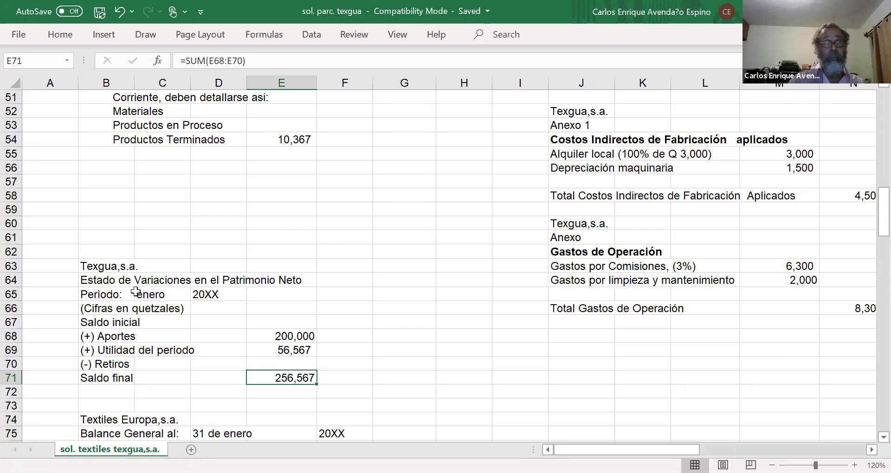
View the Activo section of the Balance General at 31 de enero and the Bancos breakdown beside it
key(Down)
key(Down)
key(Down)
key(Down)
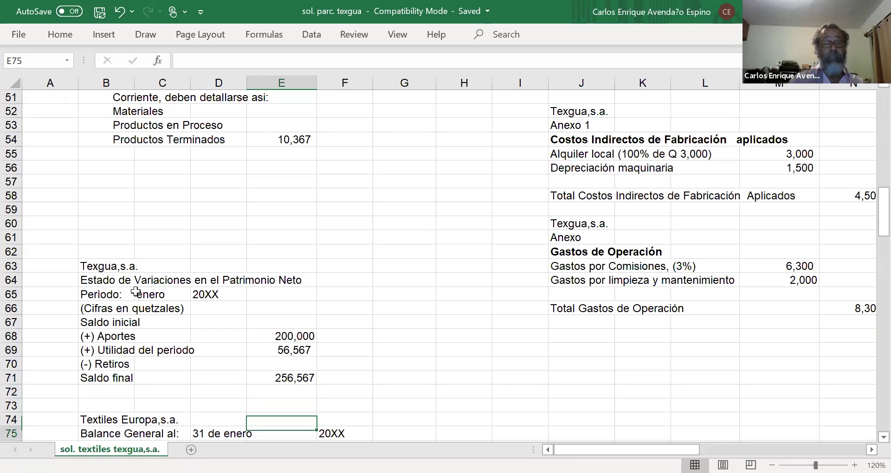
key(Down)
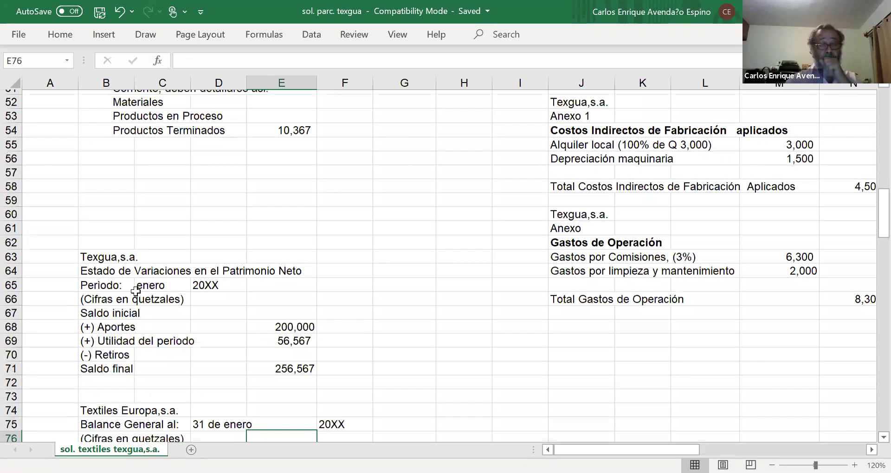
key(Down)
key(Down)
key(Down)
key(Down)
key(Down)
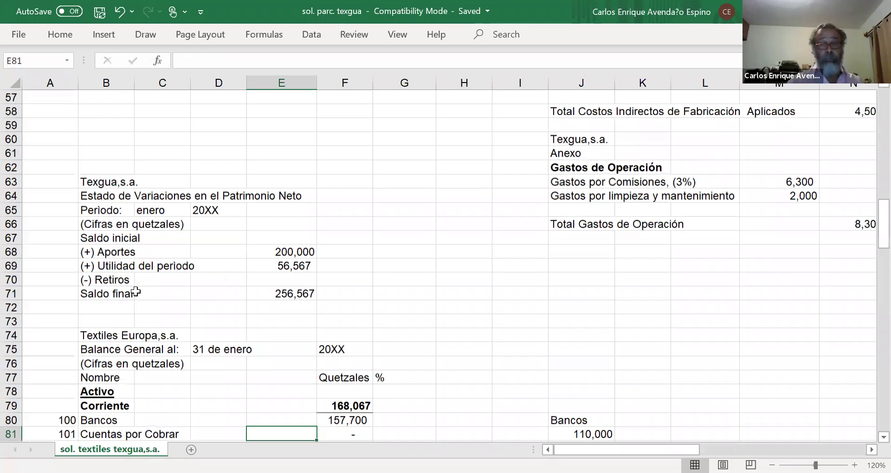
key(Down)
key(Down)
key(Down)
key(Down)
key(Down)
key(Down)
key(Down)
key(Down)
key(Down)
key(Down)
key(Down)
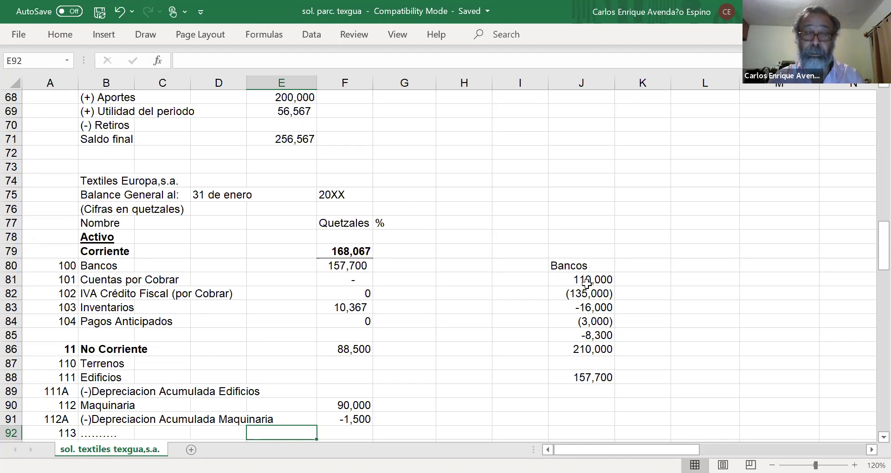
Trace the Bancos total from J88 into F80 and check the Cuentas por Cobrar to Inventarios entries in F81:F83
click(591, 380)
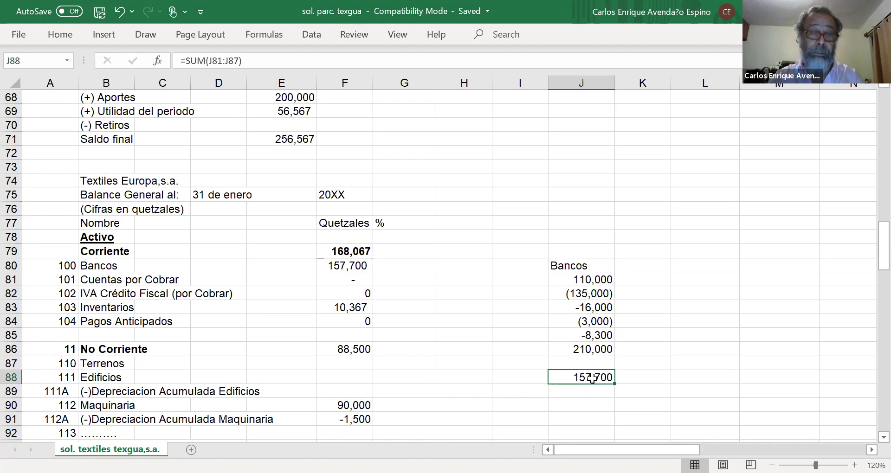
click(358, 266)
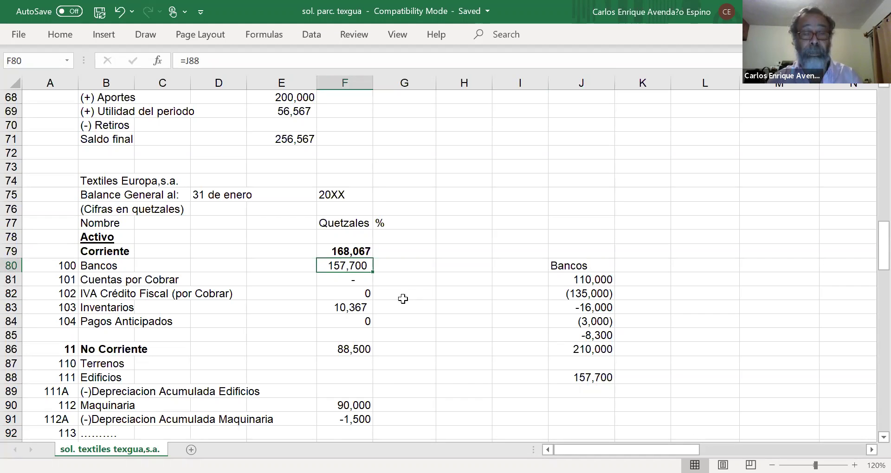
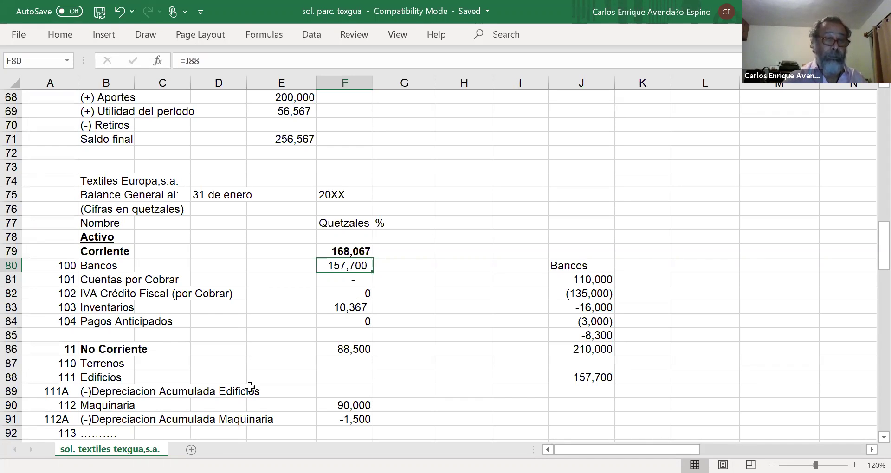
click(335, 278)
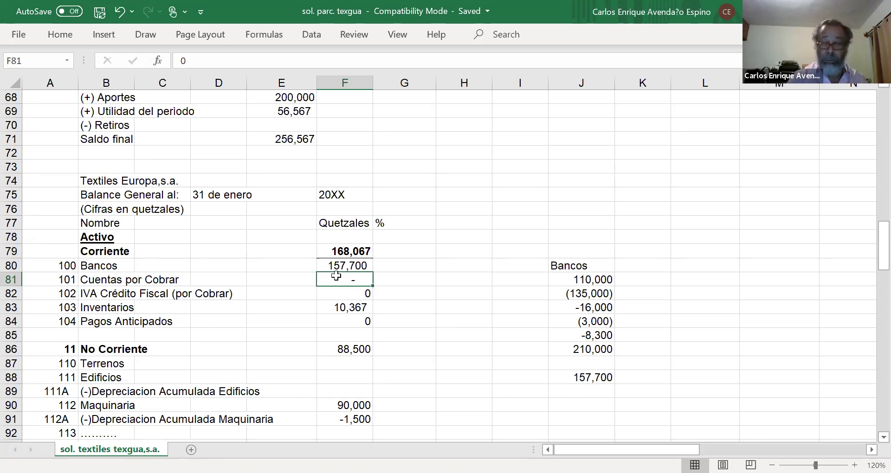
key(Down)
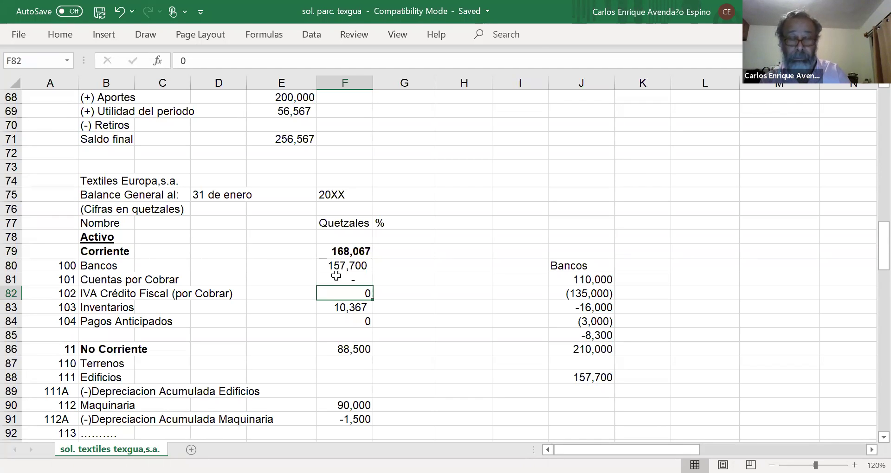
key(Down)
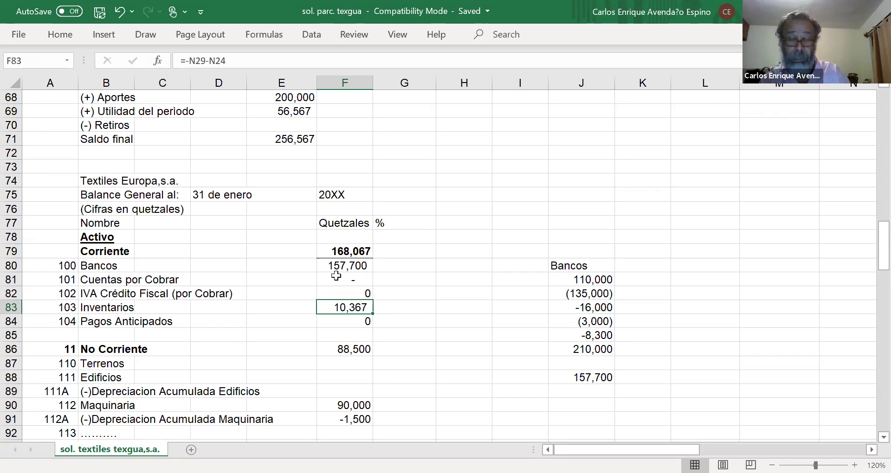
Look over the remaining current asset rows and check the Corriente sum formula in F79
key(Down)
key(Down)
key(Down)
key(Up)
key(Up)
key(Up)
key(Up)
key(Up)
key(Up)
key(Up)
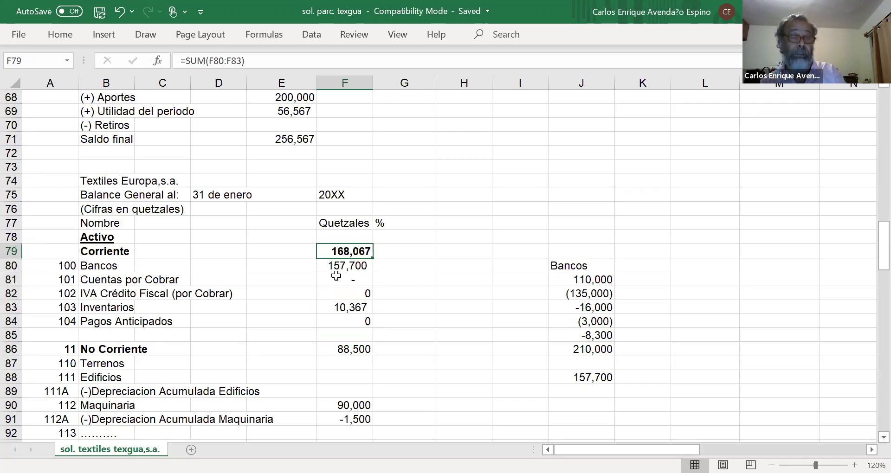
Check the No Corriente sum formula in F86
key(Down)
key(Down)
key(Down)
key(Down)
key(Down)
key(Down)
key(Down)
key(Down)
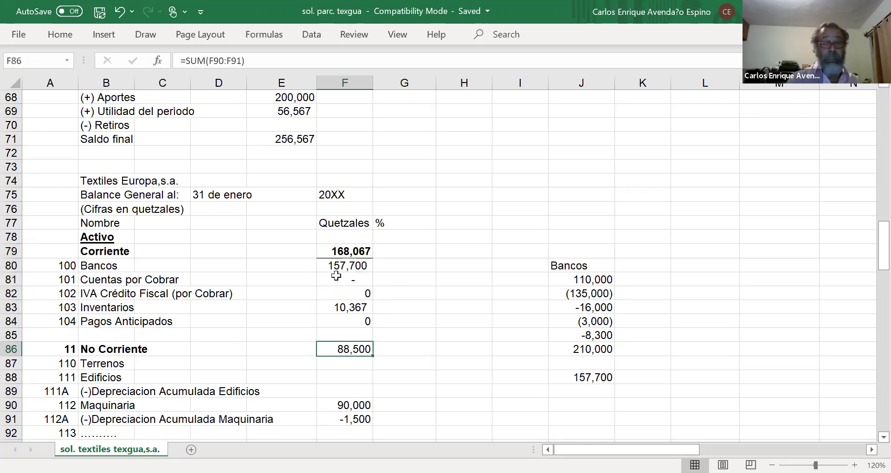
Review the Maquinaria and accumulated depreciation amounts in F90:F91 and the fixed asset rows below them
key(Down)
key(Down)
key(Down)
key(Down)
key(Down)
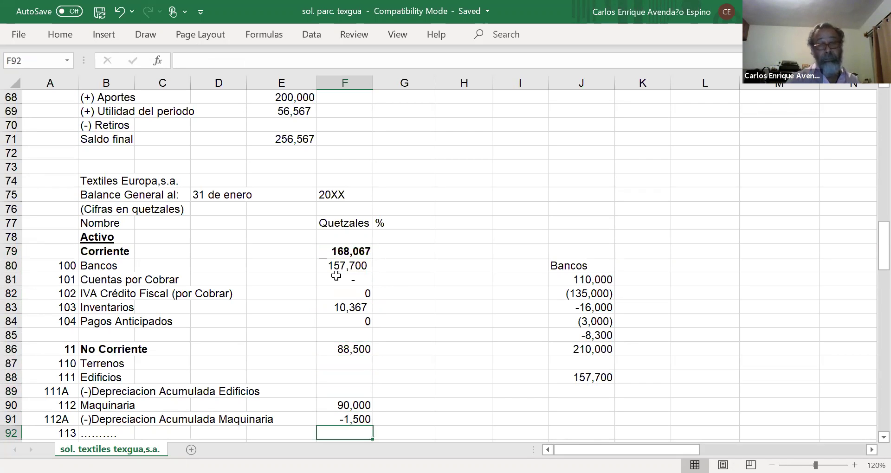
key(Down)
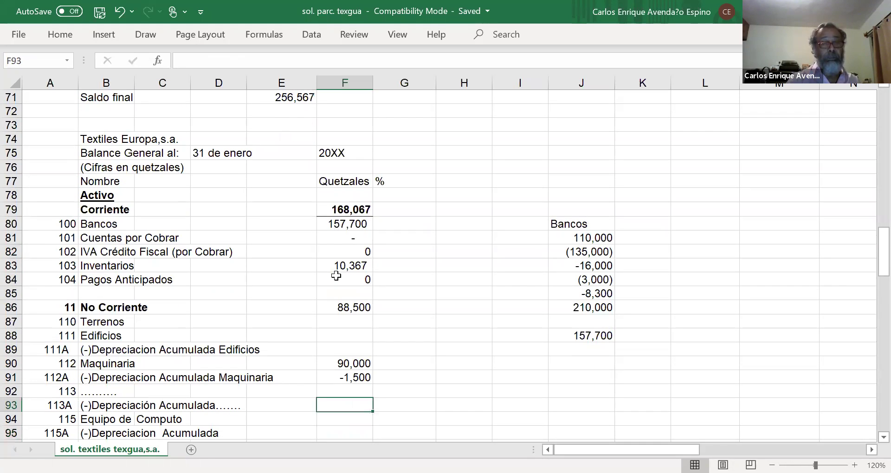
Recheck the accumulated machinery depreciation in F91 and the No Corriente sum formula in F86
key(Up)
key(Up)
key(Up)
key(Down)
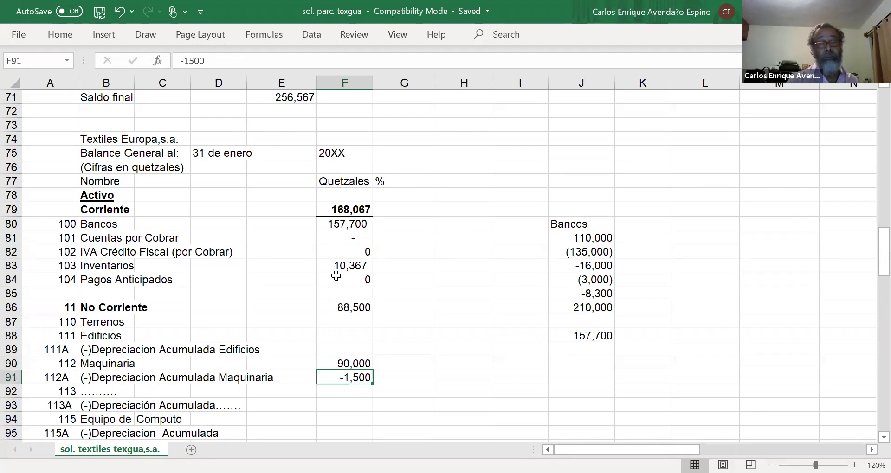
key(Up)
key(Up)
key(Up)
key(Up)
key(Up)
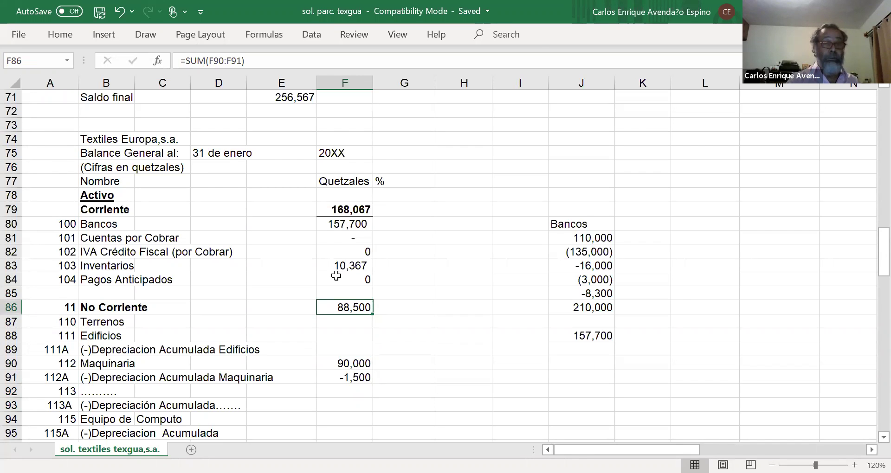
Check the Suma Activo formula in F98 that adds the Corriente and No Corriente totals
key(Down)
key(Down)
key(Down)
key(Down)
key(Down)
key(Down)
key(Down)
key(Down)
key(Down)
key(Down)
key(Down)
key(Down)
key(Down)
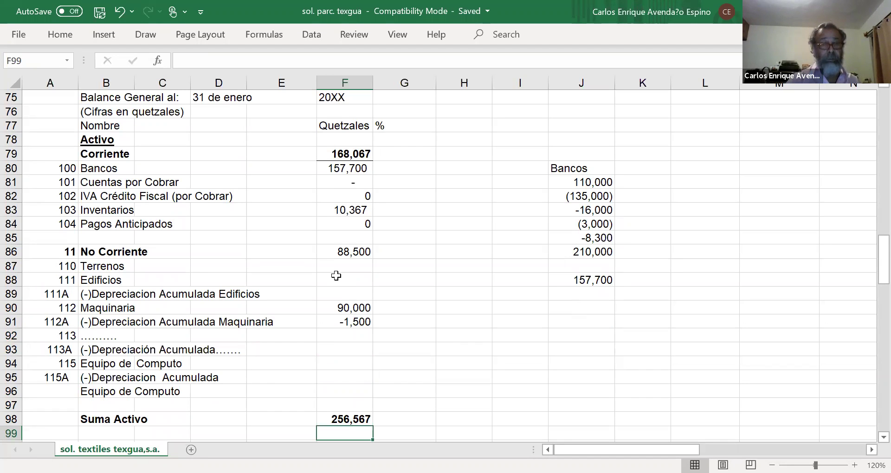
key(Up)
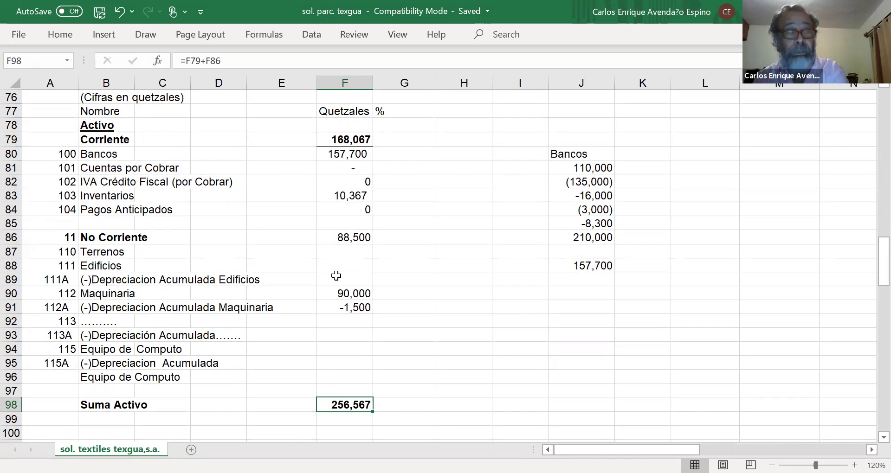
Look over the Pasivo section from Corriente in row 102 through Pasivo No Corriente to Suma Pasivo in row 117
key(Down)
key(Down)
key(Down)
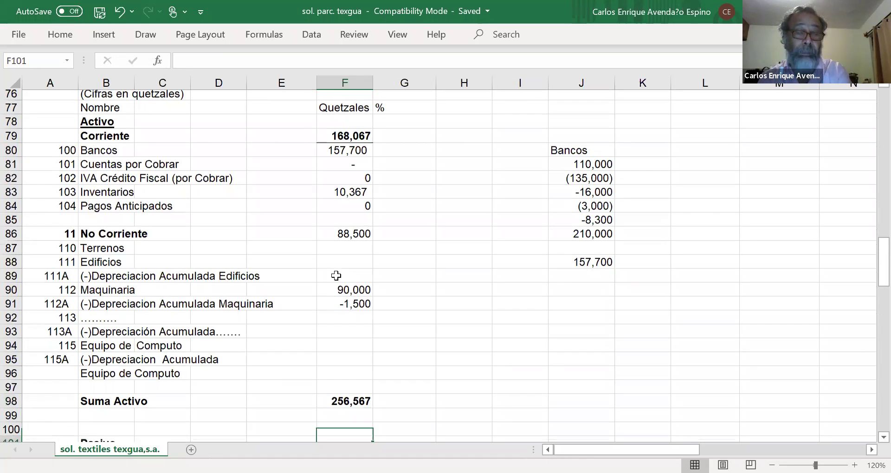
key(Down)
key(Down)
key(Down)
key(Down)
key(Down)
key(Down)
key(Down)
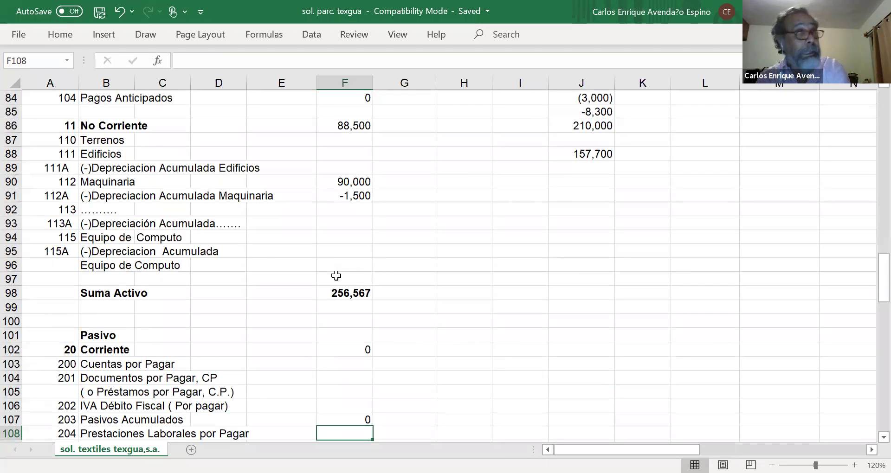
key(Down)
key(Down)
key(Down)
key(Down)
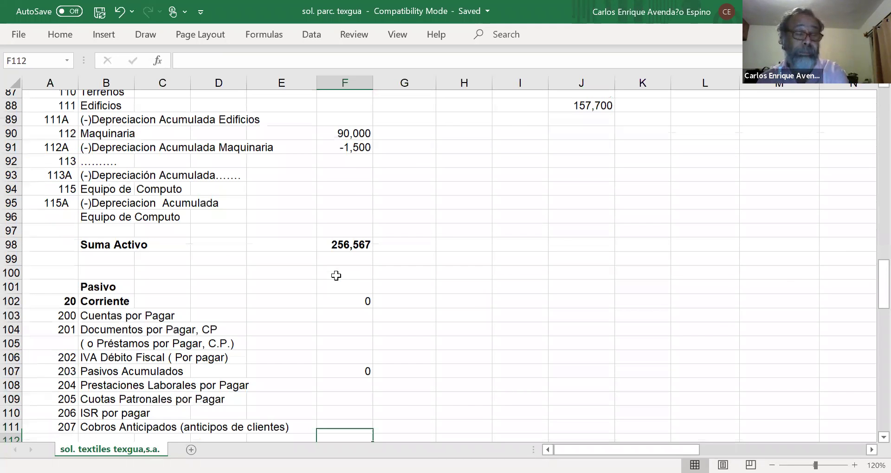
key(Down)
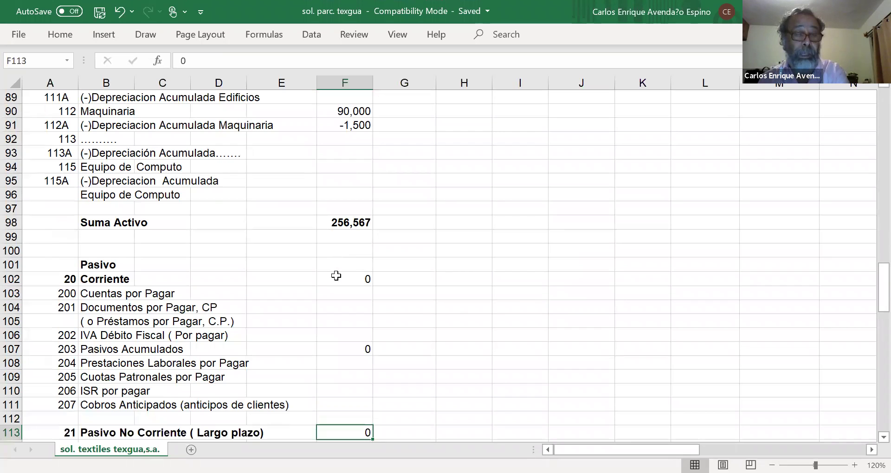
key(Down)
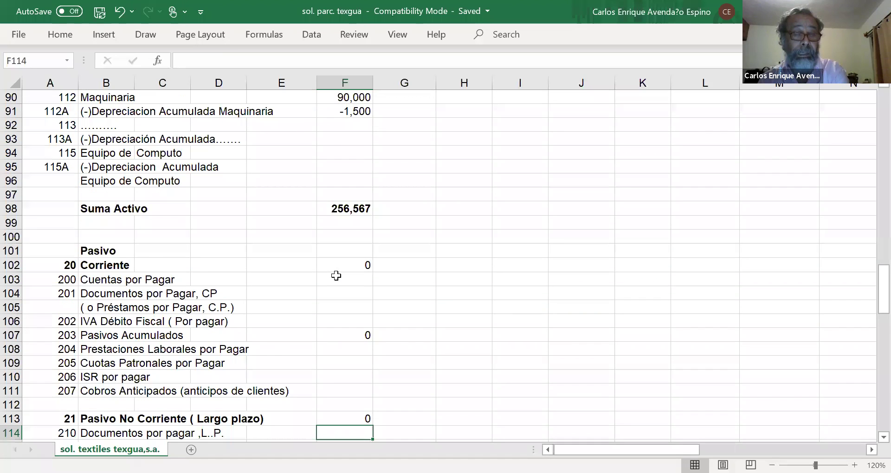
key(Down)
key(Down)
key(Down)
key(Down)
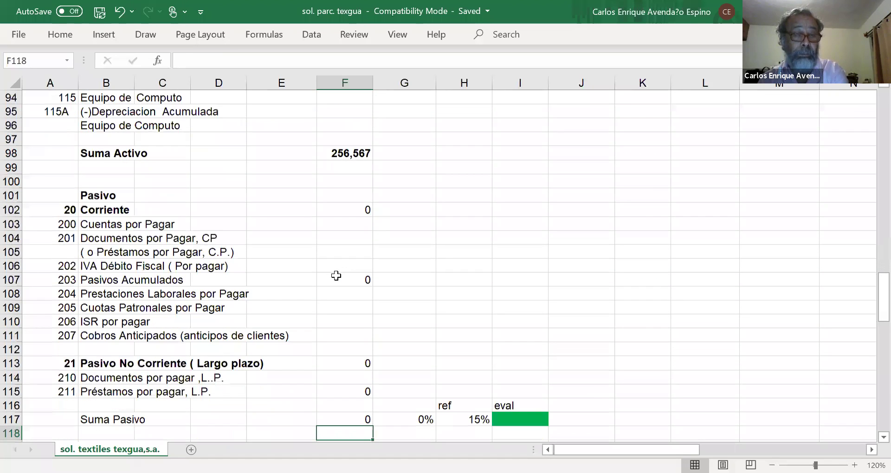
Review the Patrimonio section, including Capital Social in F121 and the Utilidades Retenidas reference in F126, through Suma Pasivo y Patrimonio
key(Down)
key(Down)
key(Down)
key(Down)
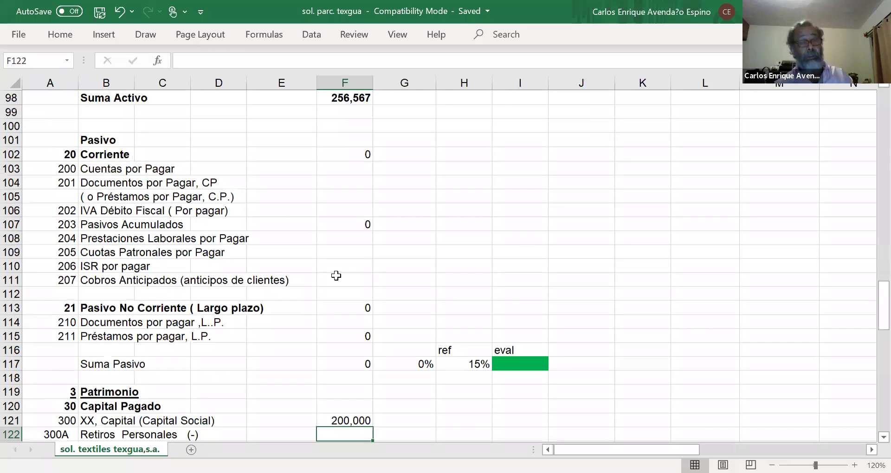
key(Down)
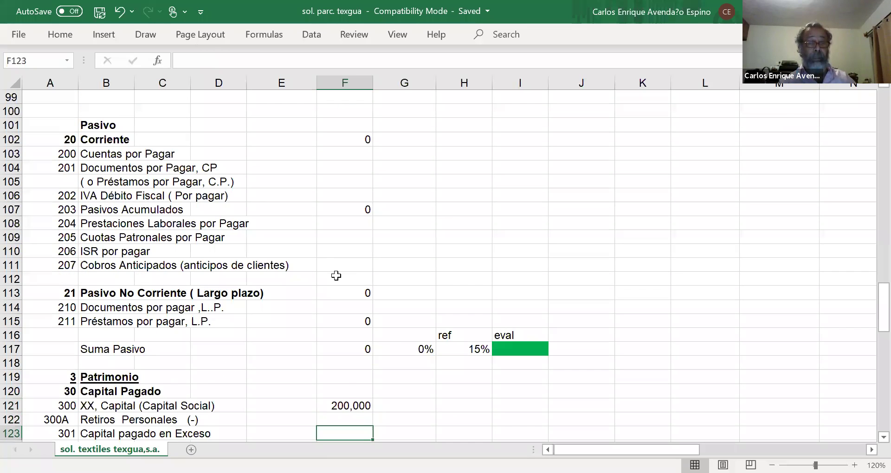
key(Down)
key(Down)
key(Down)
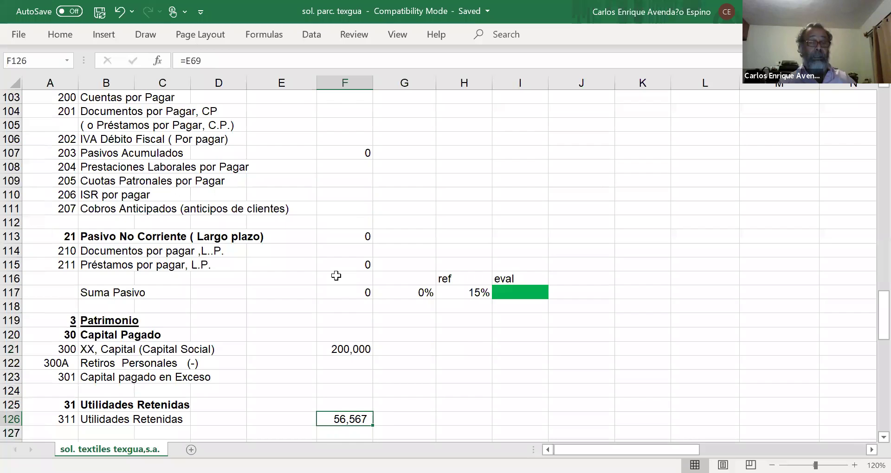
key(Down)
key(Down)
key(Down)
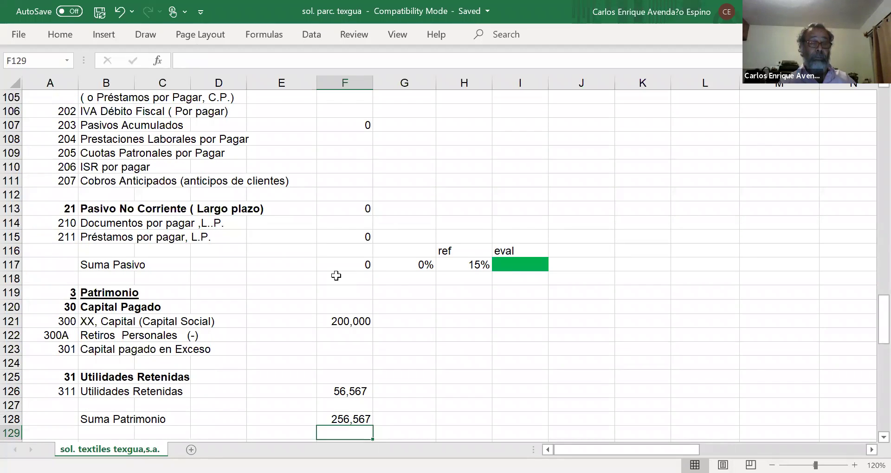
key(Down)
key(Down)
Go back up to Suma Activo in F98 to compare it with Suma Pasivo y Patrimonio
key(Up)
key(Up)
key(Up)
key(Up)
key(Up)
key(Up)
key(Up)
key(Up)
key(Up)
key(Up)
key(Up)
key(Up)
key(Up)
key(Up)
key(Up)
key(Up)
key(Up)
key(Up)
key(Up)
key(Up)
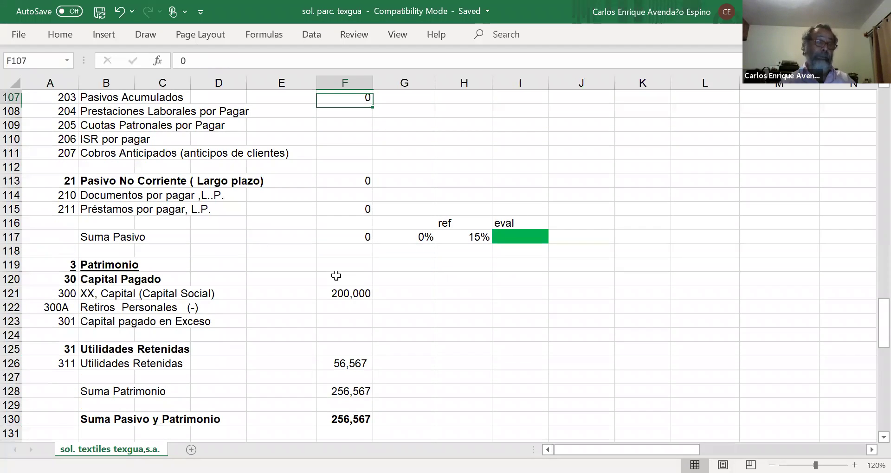
key(Up)
key(Up)
key(Up)
key(Up)
key(Up)
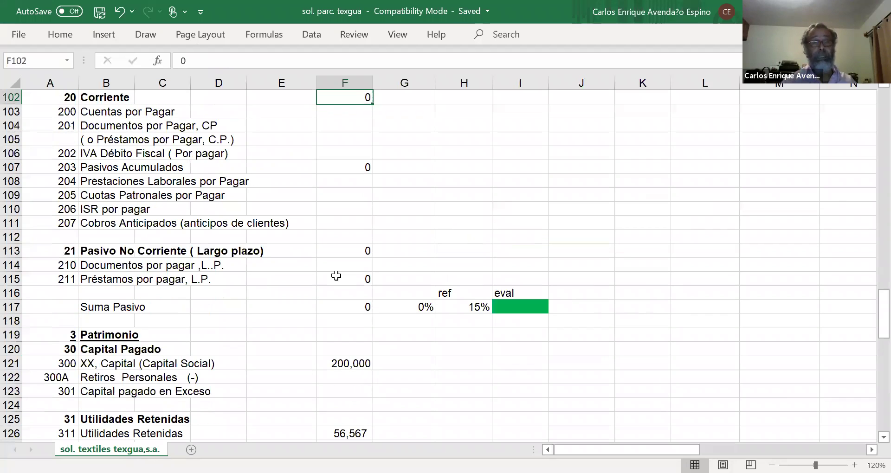
key(Up)
key(Up)
key(Up)
key(Up)
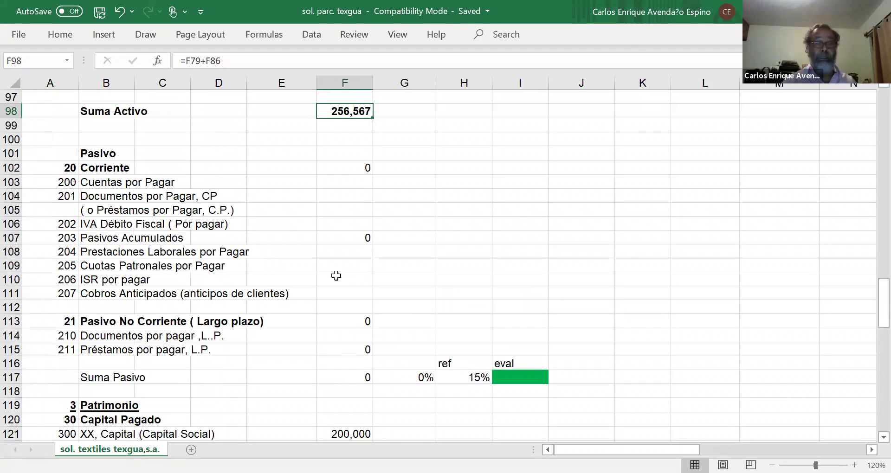
Go back through the Pasivo accounts and examine the Suma Pasivo amount in F117
key(Down)
key(Down)
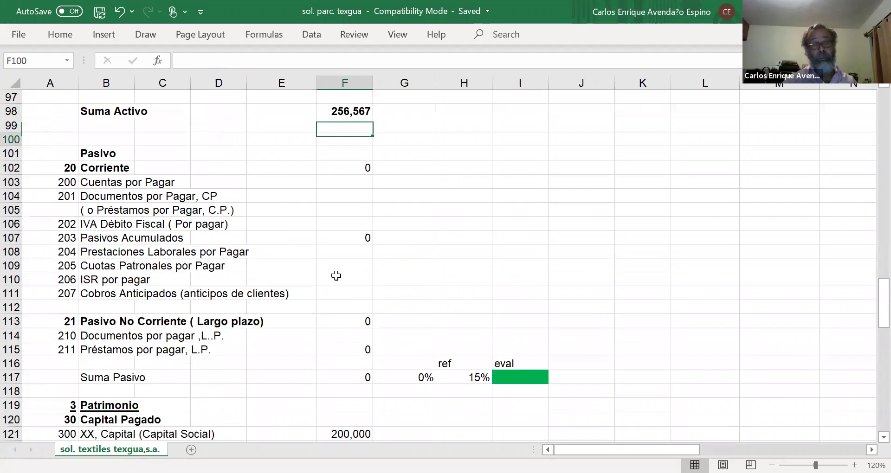
key(Down)
key(Down)
key(Down)
key(Down)
key(Down)
key(Down)
key(Down)
key(Down)
key(Down)
key(Down)
key(Down)
key(Down)
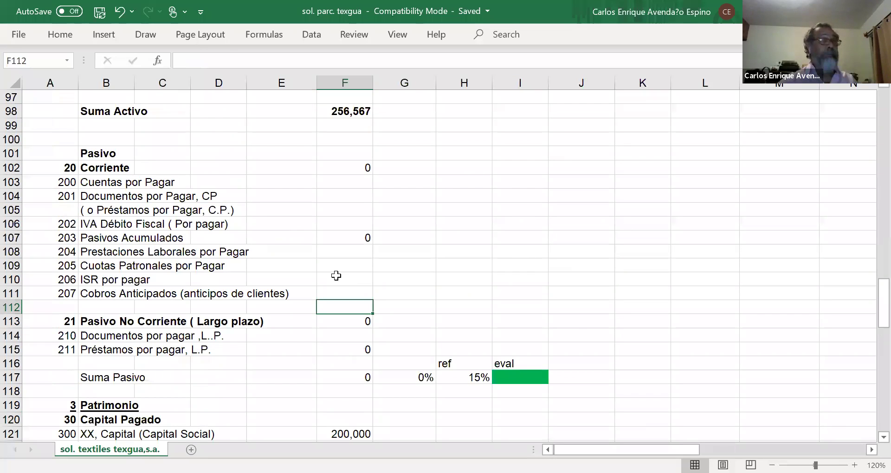
key(Down)
key(Down)
key(Down)
key(Down)
key(Down)
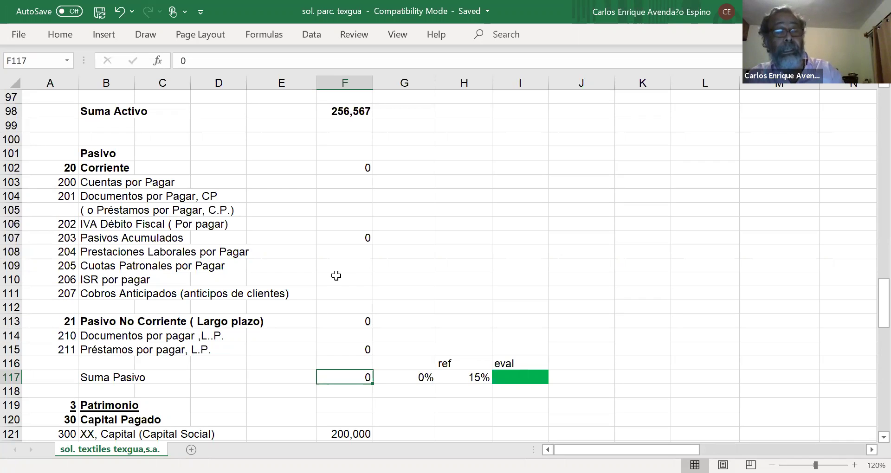
Check the debt ratio formula in G117 against the reference in H117 and the evaluation cell I117
key(Right)
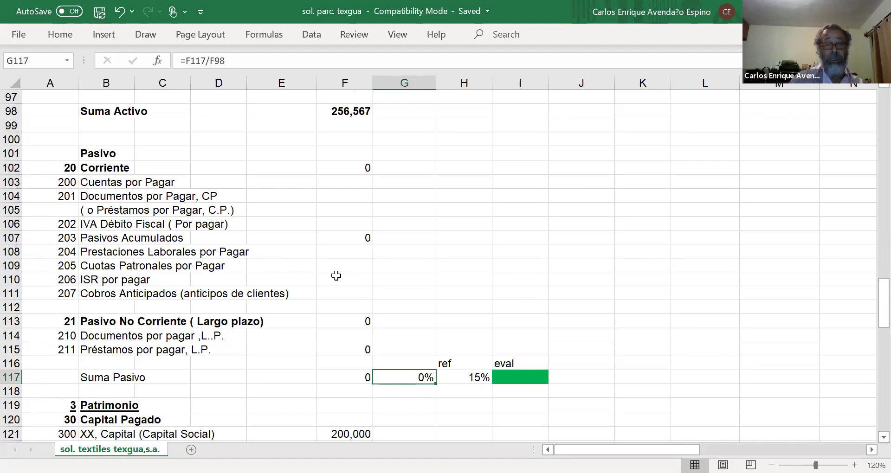
key(Right)
key(Right)
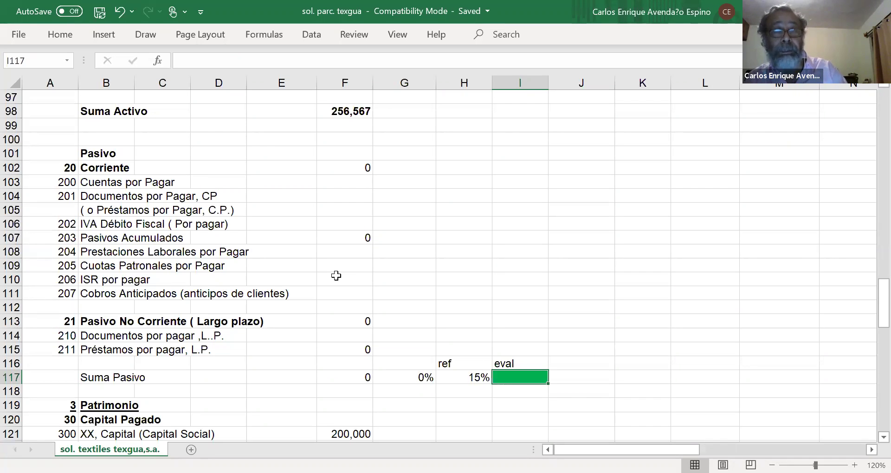
Review the Patrimonio totals, the control row and the Endeudamiento, Referencia and Evaluación rows below the balance sheet
key(Down)
key(Down)
key(Down)
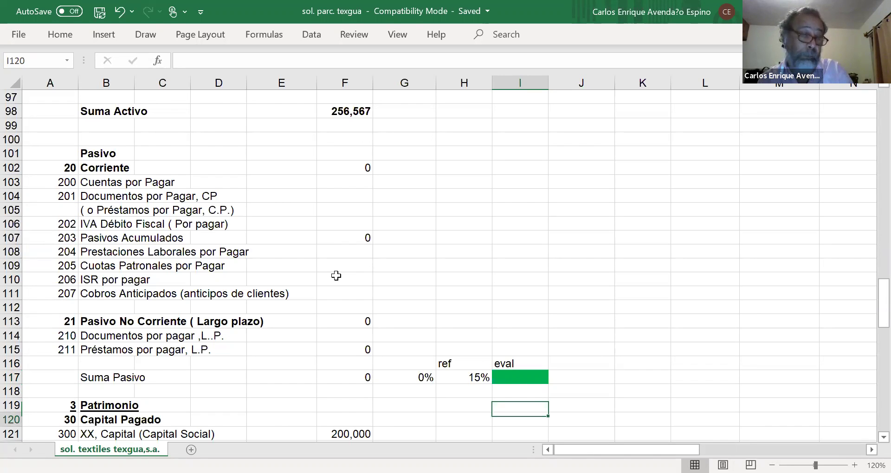
key(Down)
key(Down)
key(Down)
key(Down)
key(Down)
key(Down)
key(Down)
key(Down)
key(Down)
key(Down)
key(Down)
key(Down)
key(Down)
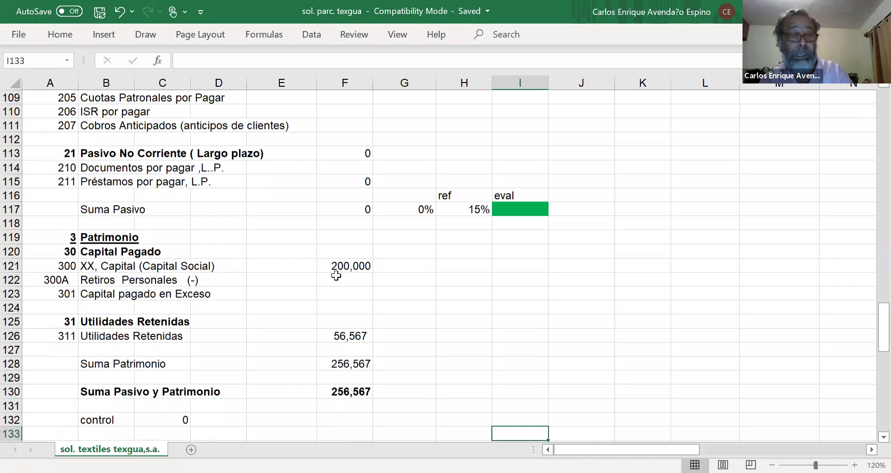
key(Down)
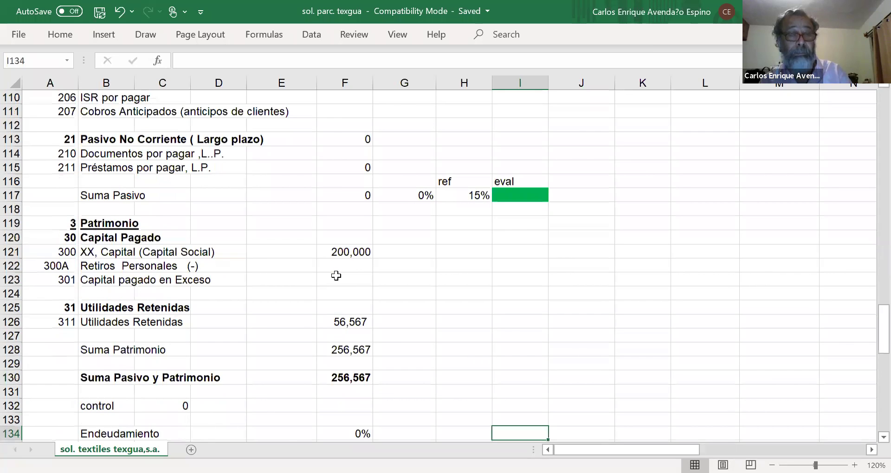
key(Down)
key(Down)
key(Down)
key(Down)
key(Down)
key(Down)
key(Down)
key(Down)
key(Down)
key(Down)
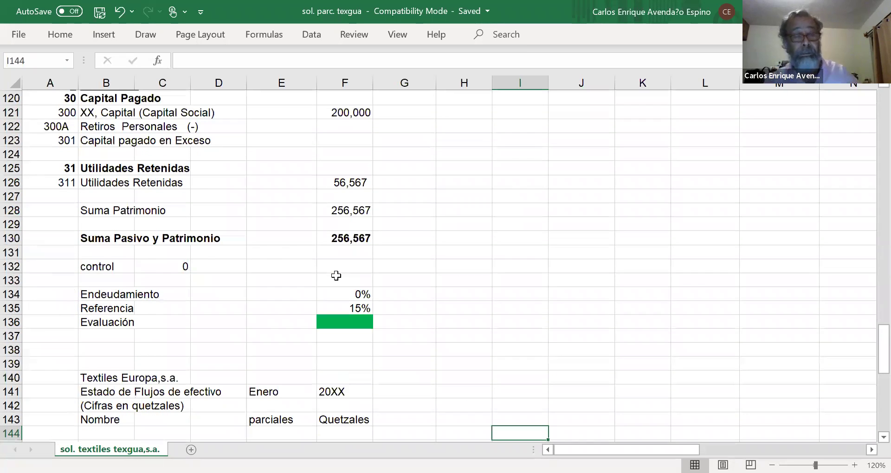
Look over the Operación, Inversión and Financiamiento sections of the Estado de Flujos de efectivo in rows 140 to 161
key(Down)
key(Down)
key(Down)
key(Down)
key(Down)
key(Down)
key(Down)
key(Down)
key(Down)
key(Down)
key(Down)
key(Down)
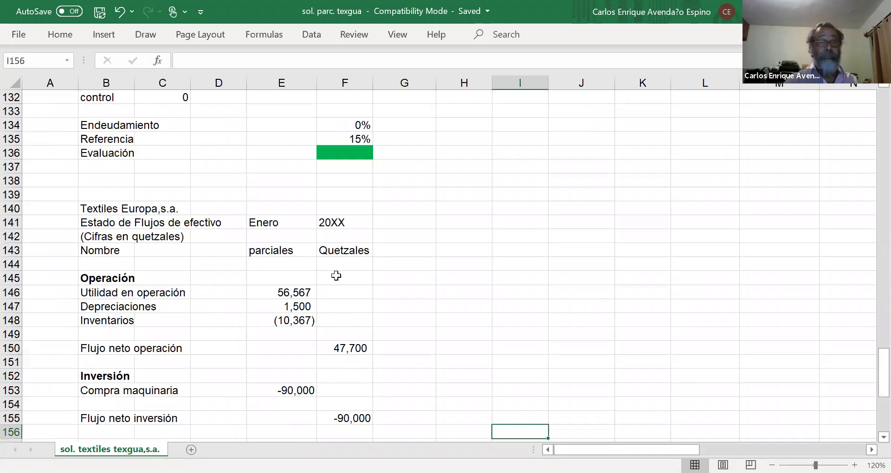
key(Down)
key(Down)
key(Down)
key(Down)
key(Down)
key(Down)
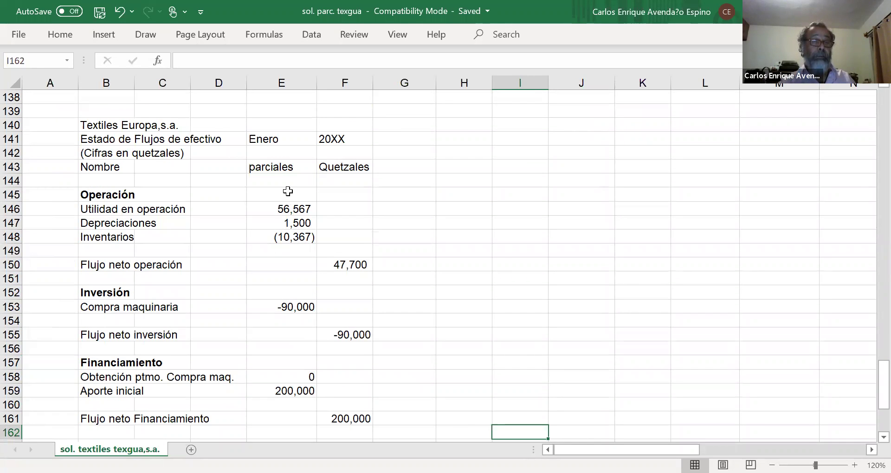
Check the operating cash flow entries in E146:E148 and the Flujo neto operación sum formula in F150
click(291, 207)
click(301, 224)
click(302, 239)
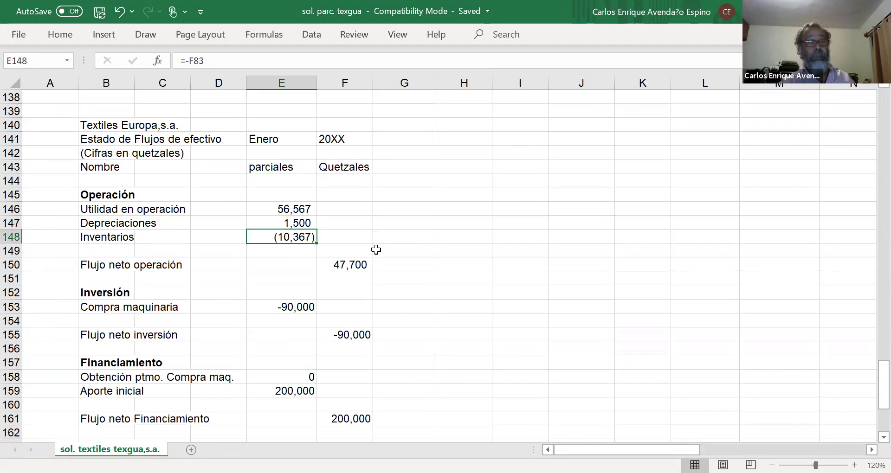
click(350, 268)
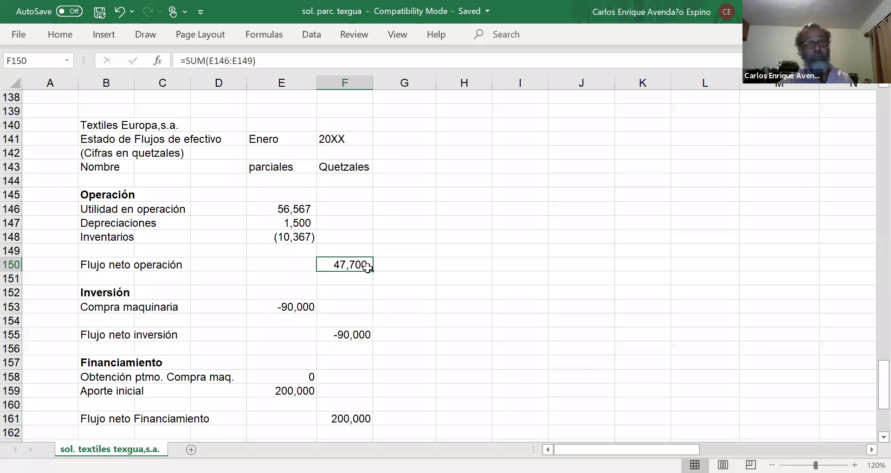
Check the Flujo neto inversión cell F155 and the Flujo neto Financiamiento sum formula in F161
click(358, 335)
key(Down)
key(Down)
key(Down)
key(Down)
key(Down)
key(Down)
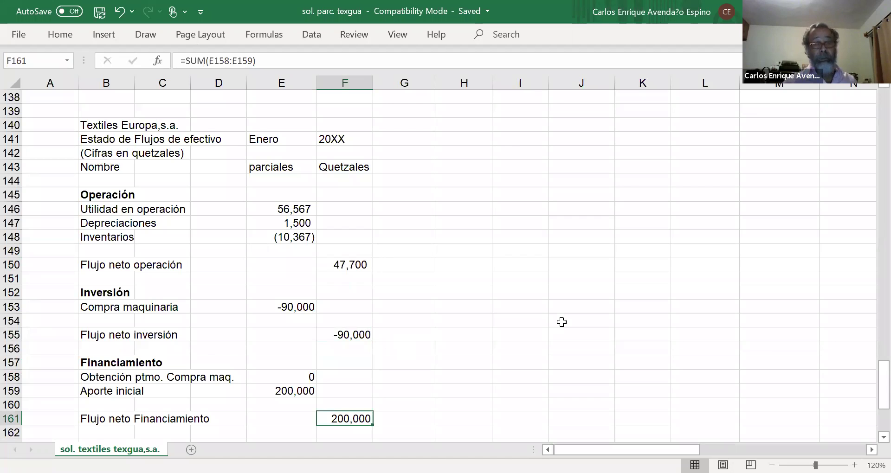
Check the Flujo neto total sum formula in F163 and the Efectivo final sum formula in F165
key(Down)
key(Down)
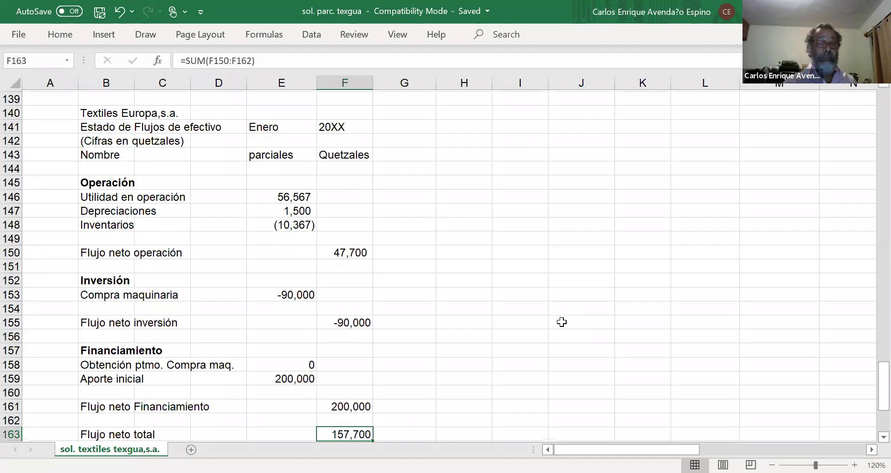
scroll(561, 322, down, 1)
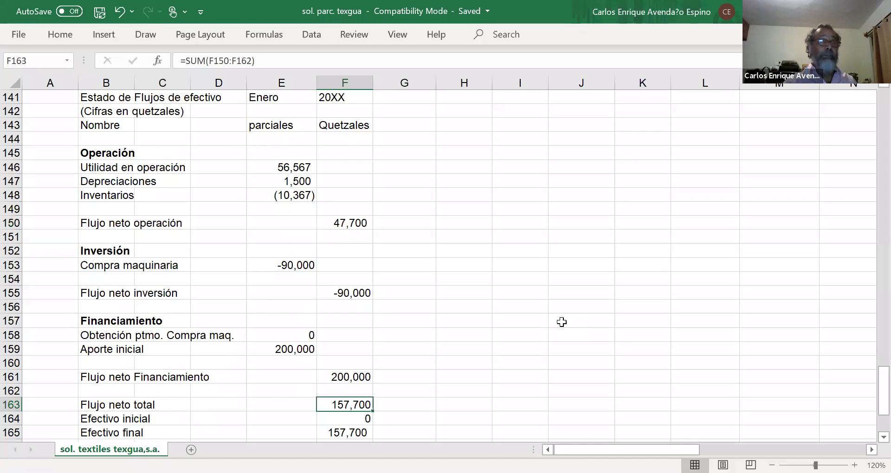
key(Down)
key(Down)
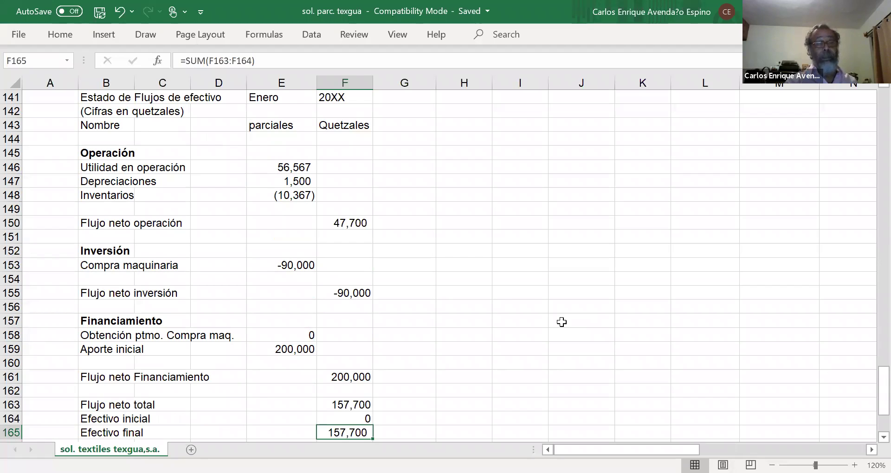
Look past the end of the cash flow statement, then review it back up to its heading at row 142
key(Down)
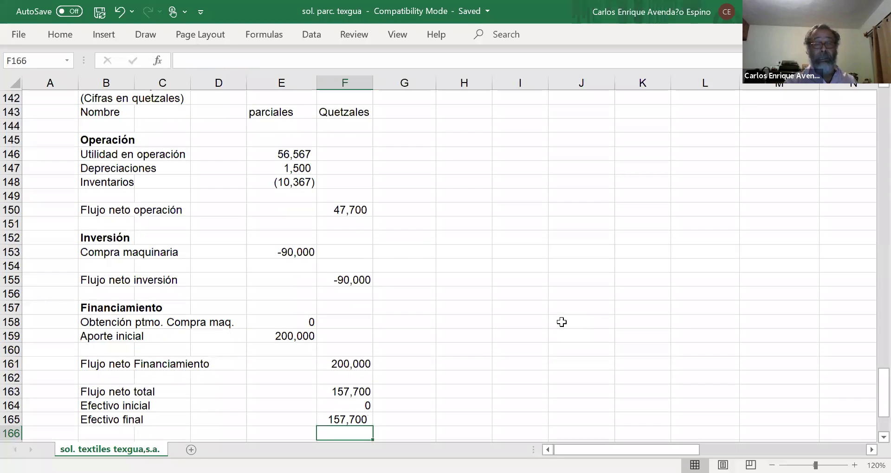
key(Down)
key(Down)
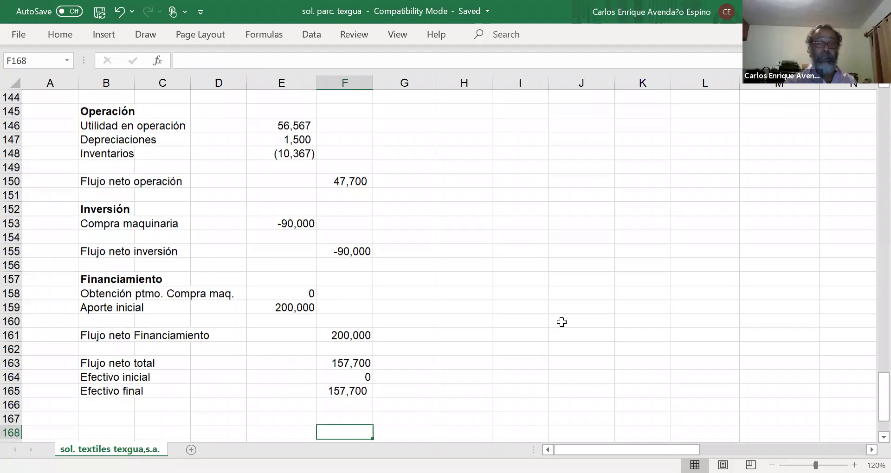
key(Down)
key(Down)
key(Down)
key(Down)
key(Down)
key(Down)
key(Down)
key(Down)
key(Down)
key(Up)
key(Up)
key(Up)
key(Up)
key(Up)
key(Up)
key(Up)
key(Up)
key(Up)
key(Up)
key(Up)
key(Up)
key(Up)
key(Up)
key(Up)
key(Up)
key(Up)
key(Up)
key(Up)
key(Up)
key(Up)
key(Up)
key(Up)
key(Up)
key(Up)
key(Up)
key(Up)
key(Up)
key(Up)
key(Up)
key(Up)
key(Up)
key(Up)
key(Up)
key(Up)
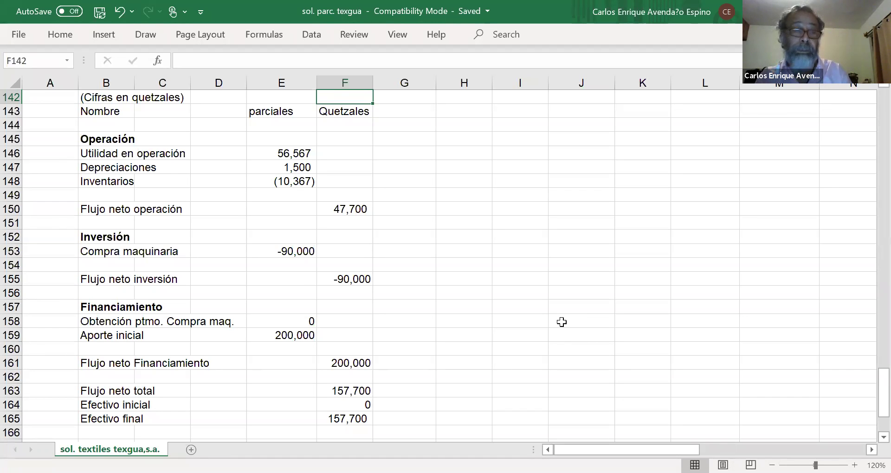
Review the Operación, Inversión and Financiamiento flows down to the Efectivo final cell F165
key(Down)
key(Down)
key(Down)
key(Down)
key(Down)
key(Down)
key(Down)
key(Down)
key(Down)
key(Down)
key(Down)
key(Down)
key(Down)
key(Down)
key(Down)
key(Down)
key(Down)
key(Down)
key(Down)
key(Down)
key(Down)
key(Down)
key(Down)
key(Down)
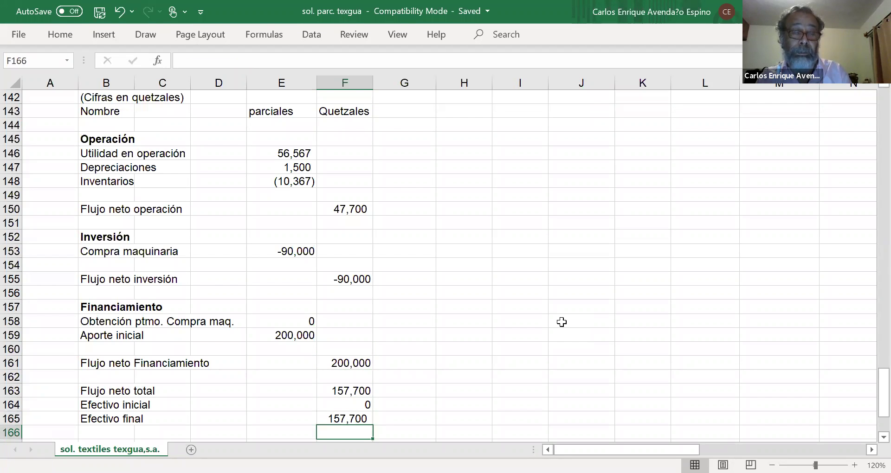
key(Down)
key(Down)
key(Up)
key(Up)
key(Up)
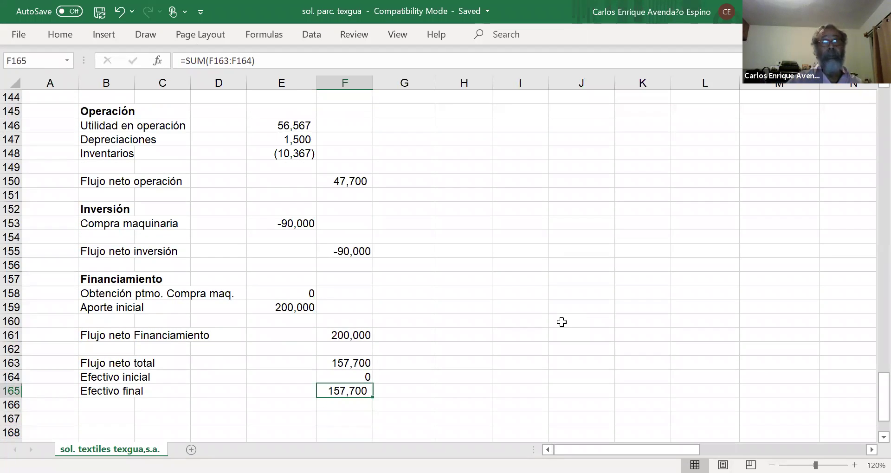